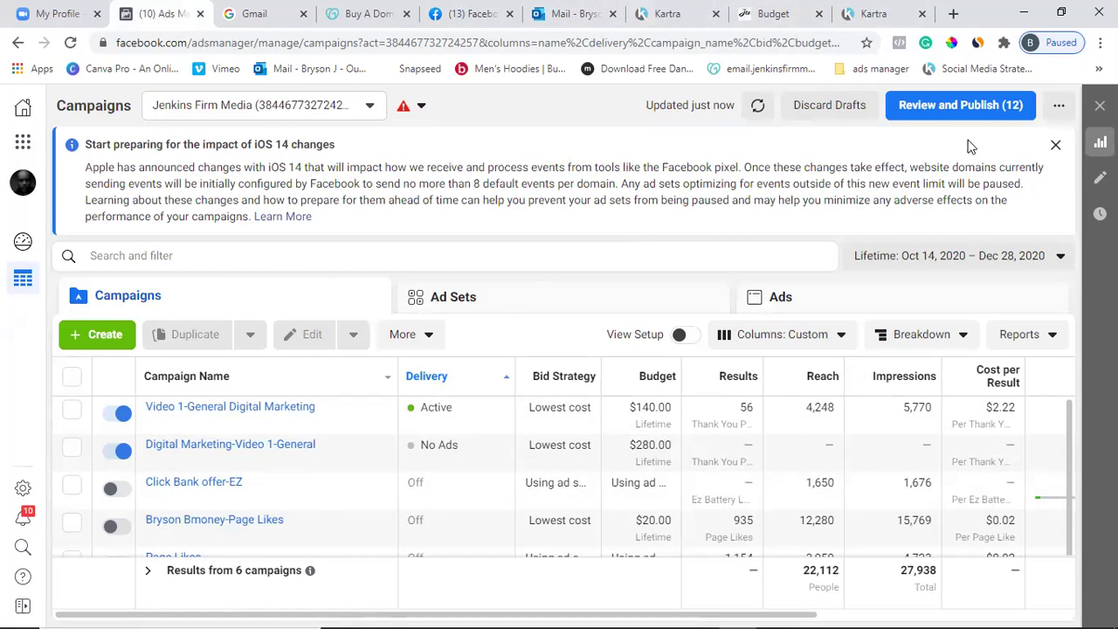
# Dismiss the iOS 14 changes notice and switch off the Digital Marketing-Video 1-General campaign.
pyautogui.click(1056, 147)
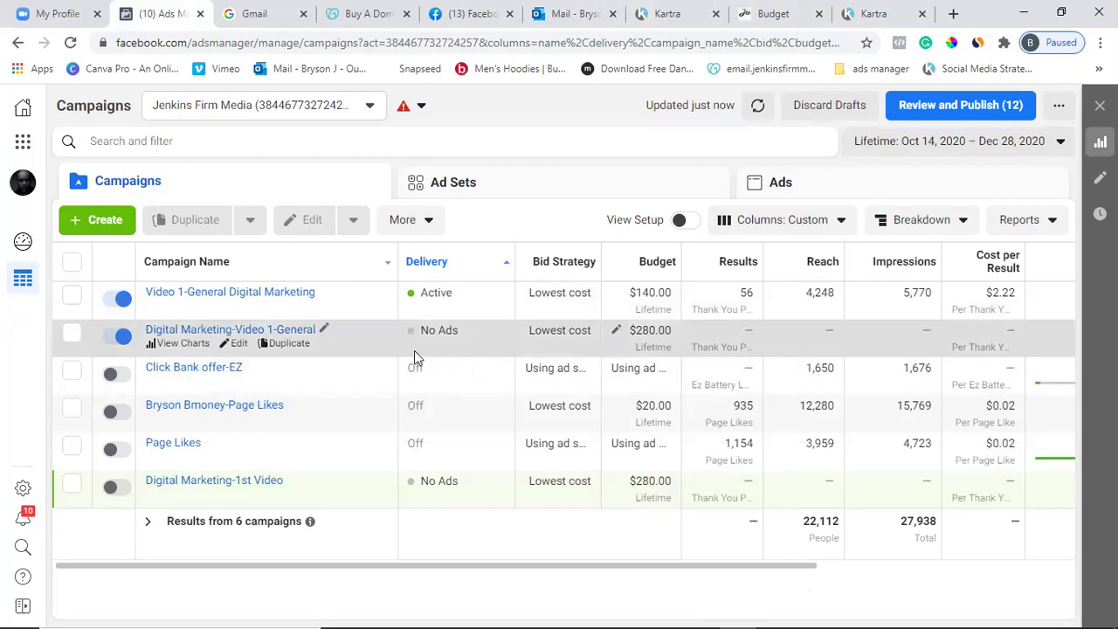
pyautogui.click(119, 336)
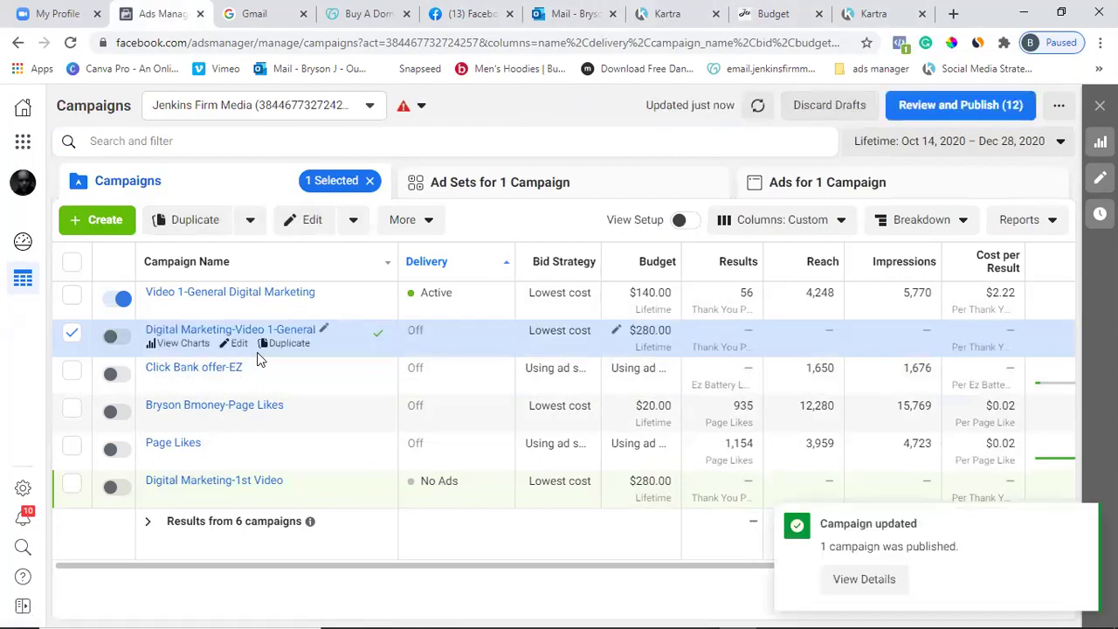
# Examine the budget, results, reach, impressions, cost per result and amount spent columns across all campaigns.
pyautogui.moveTo(559, 574); pyautogui.dragTo(705, 558)
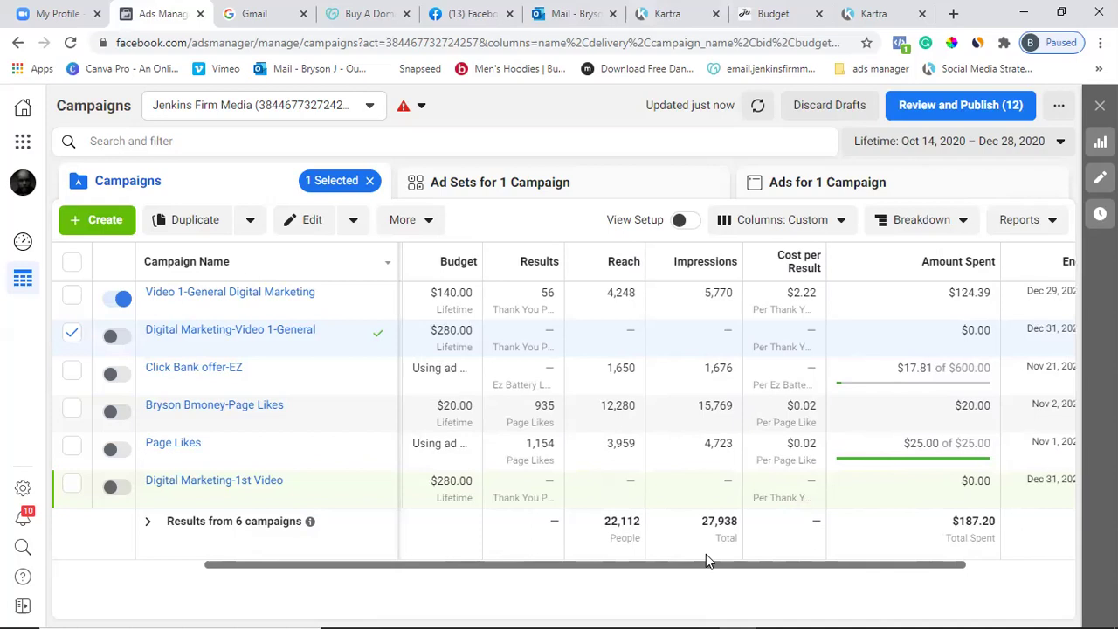
pyautogui.moveTo(706, 559); pyautogui.dragTo(730, 566)
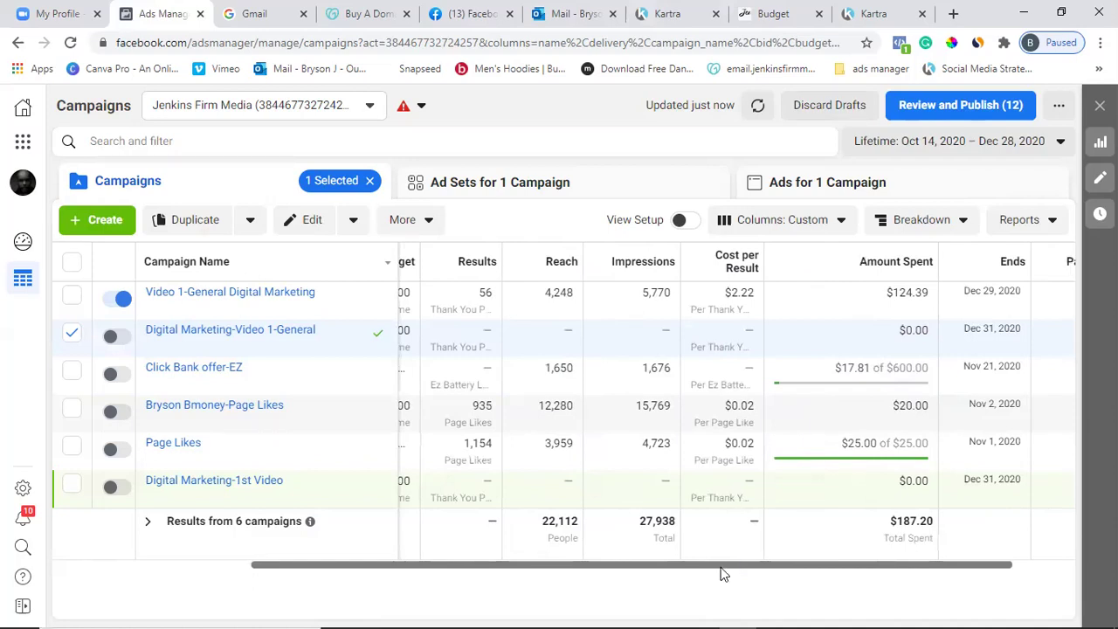
pyautogui.moveTo(722, 573); pyautogui.dragTo(683, 578)
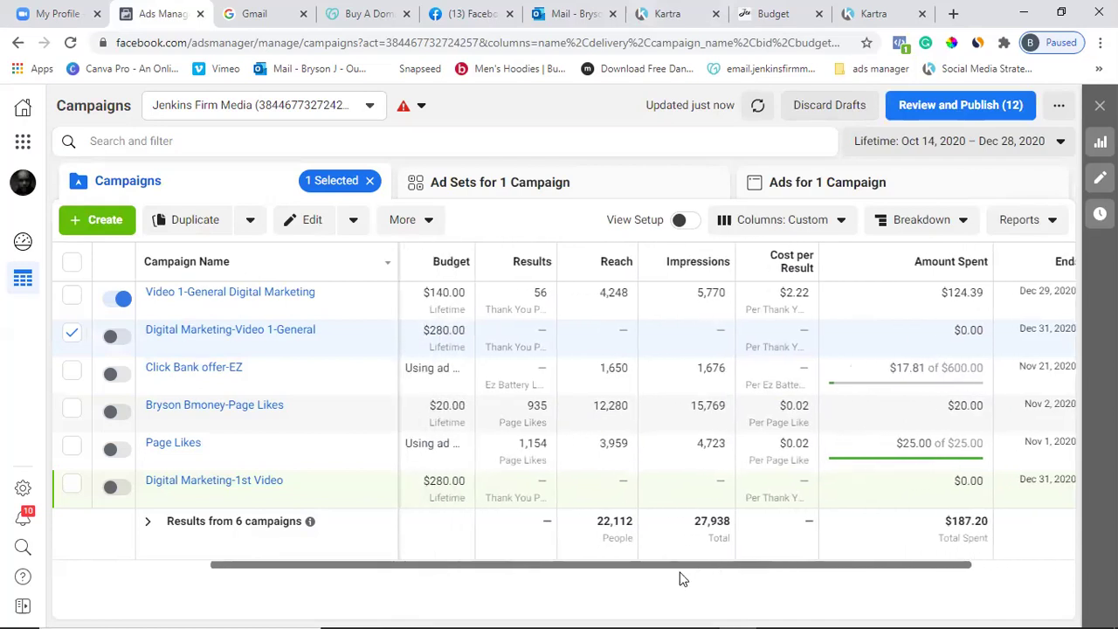
pyautogui.moveTo(681, 572); pyautogui.dragTo(769, 581)
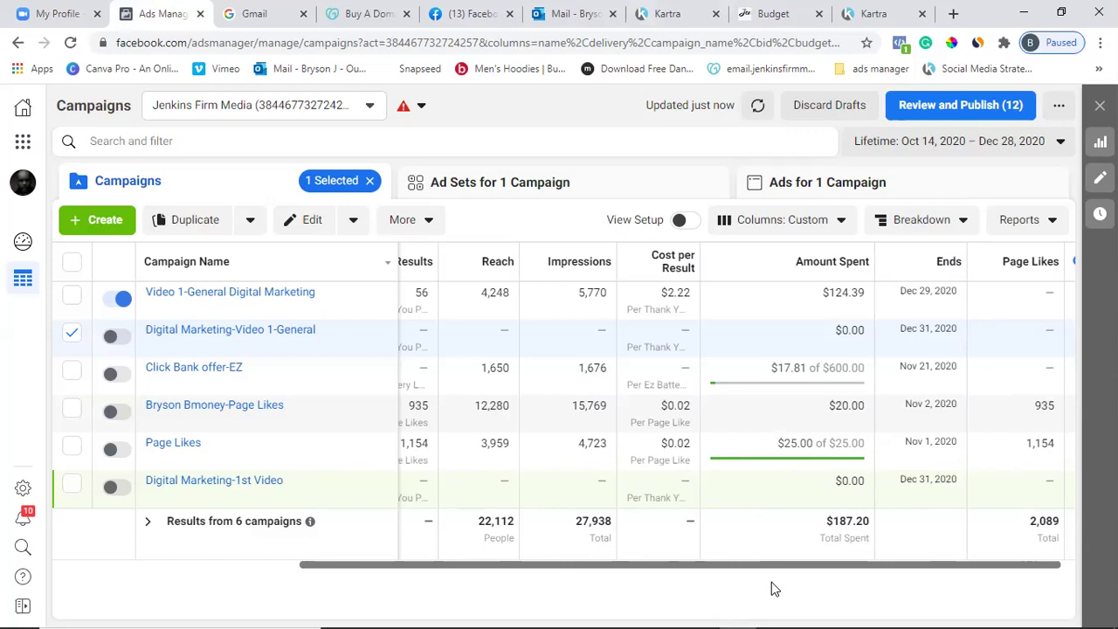
pyautogui.moveTo(768, 564); pyautogui.dragTo(574, 578)
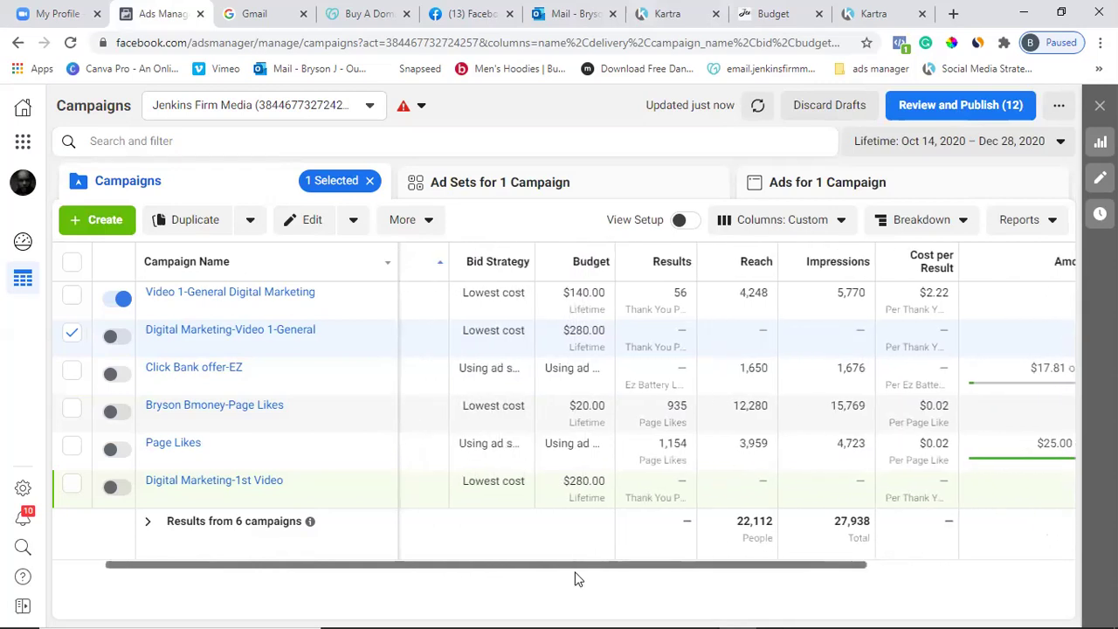
pyautogui.moveTo(574, 578); pyautogui.dragTo(493, 590)
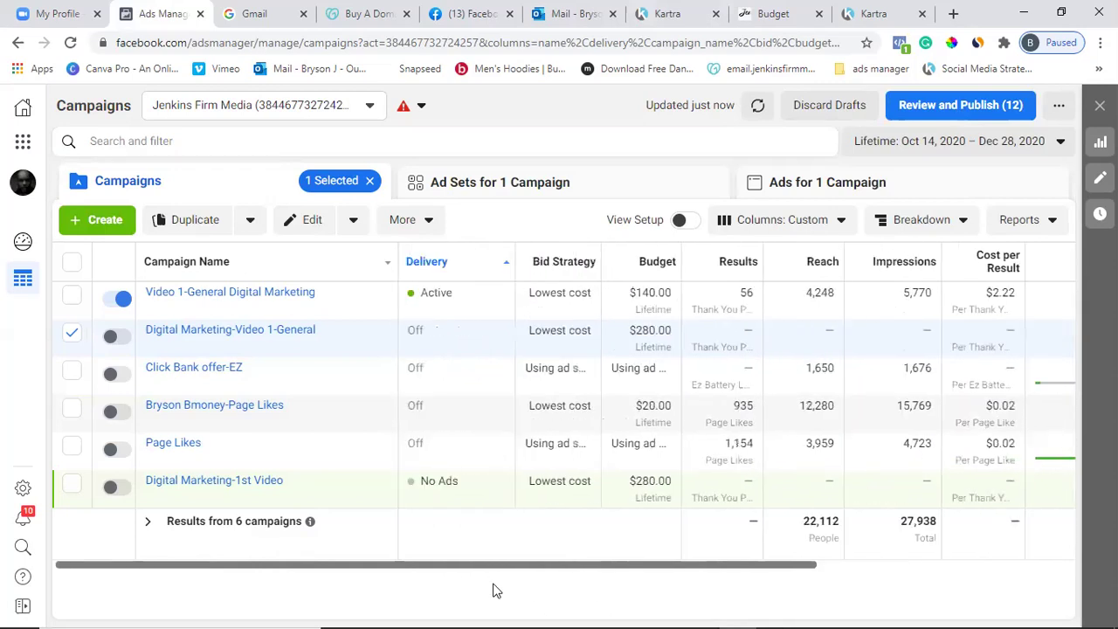
# Select only the Video 1-General Digital Marketing campaign and review its performance columns through Page Likes.
pyautogui.click(72, 332)
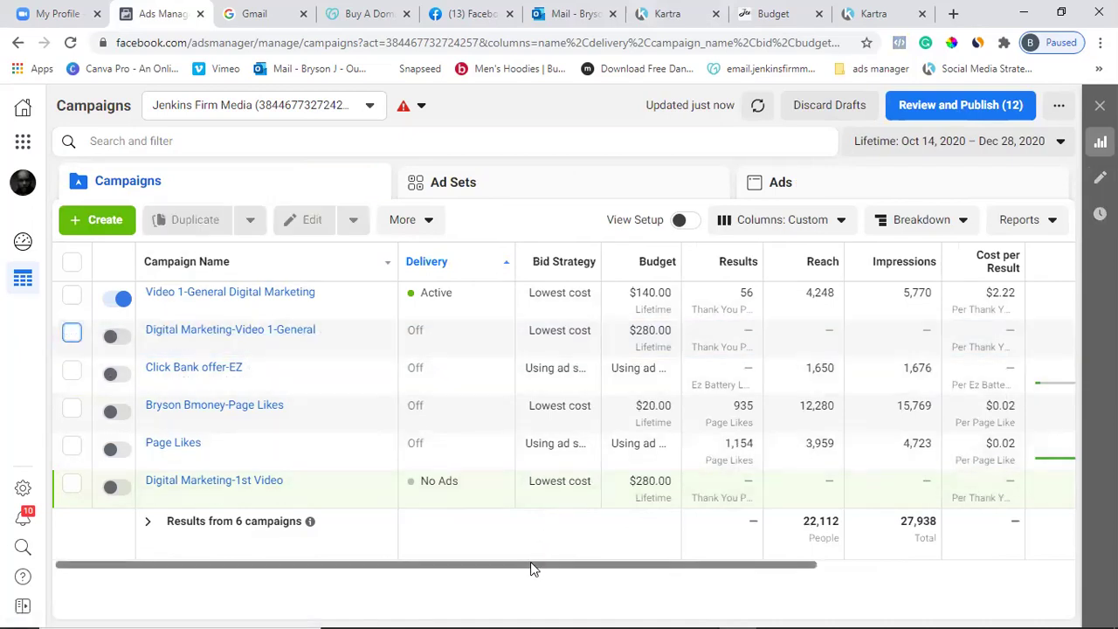
pyautogui.click(72, 296)
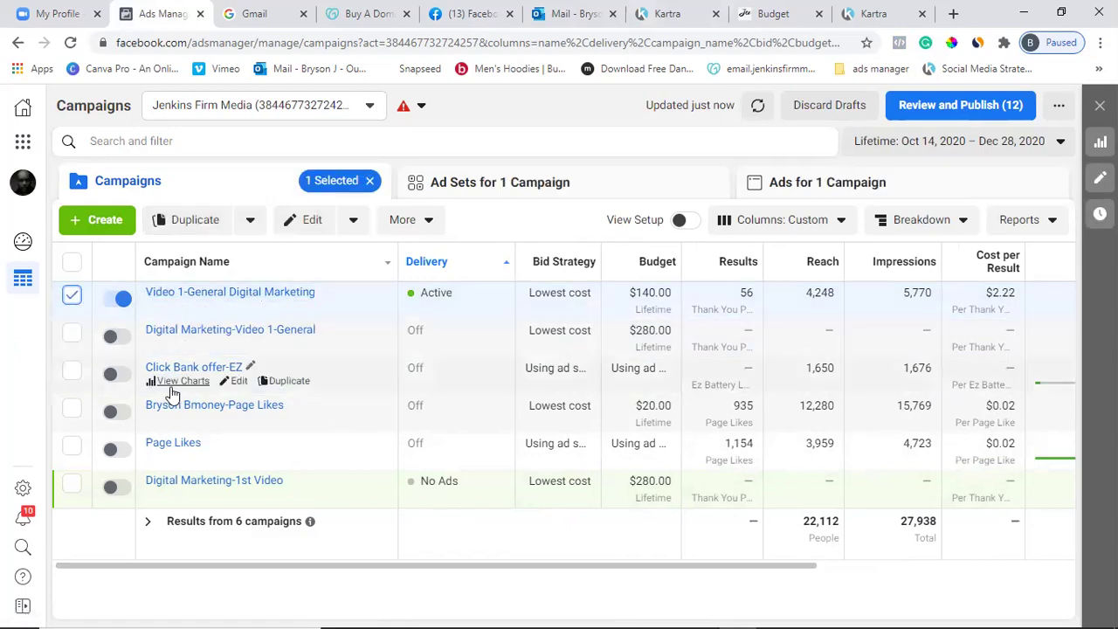
pyautogui.moveTo(223, 573); pyautogui.dragTo(483, 536)
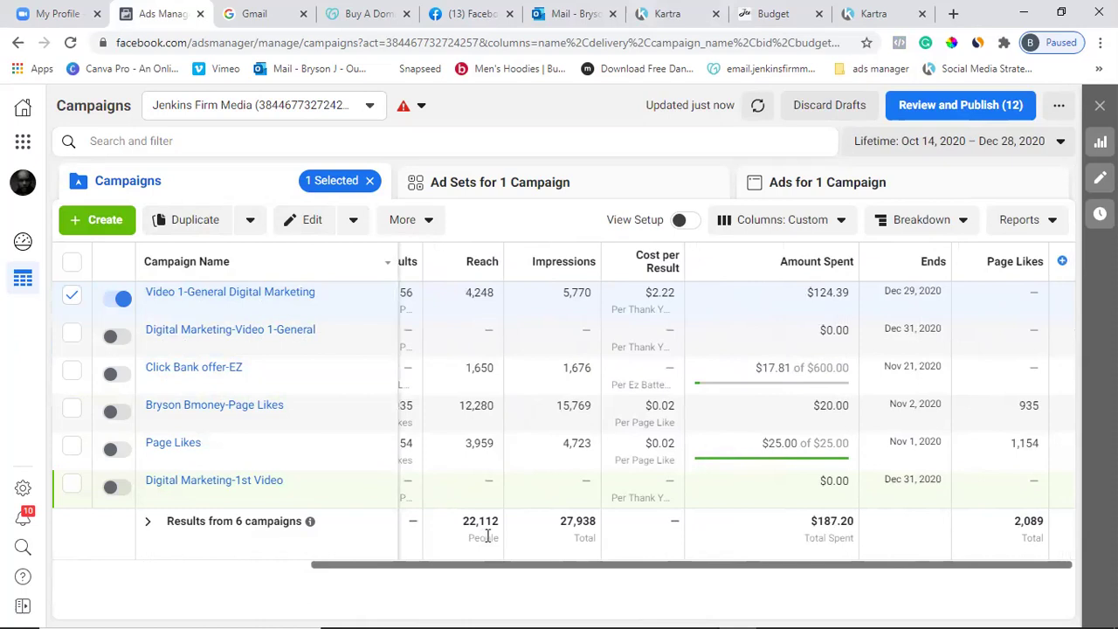
pyautogui.hscroll(-1, 492, 545)
pyautogui.hscroll(-1, 490, 545)
pyautogui.hscroll(-6, 464, 563)
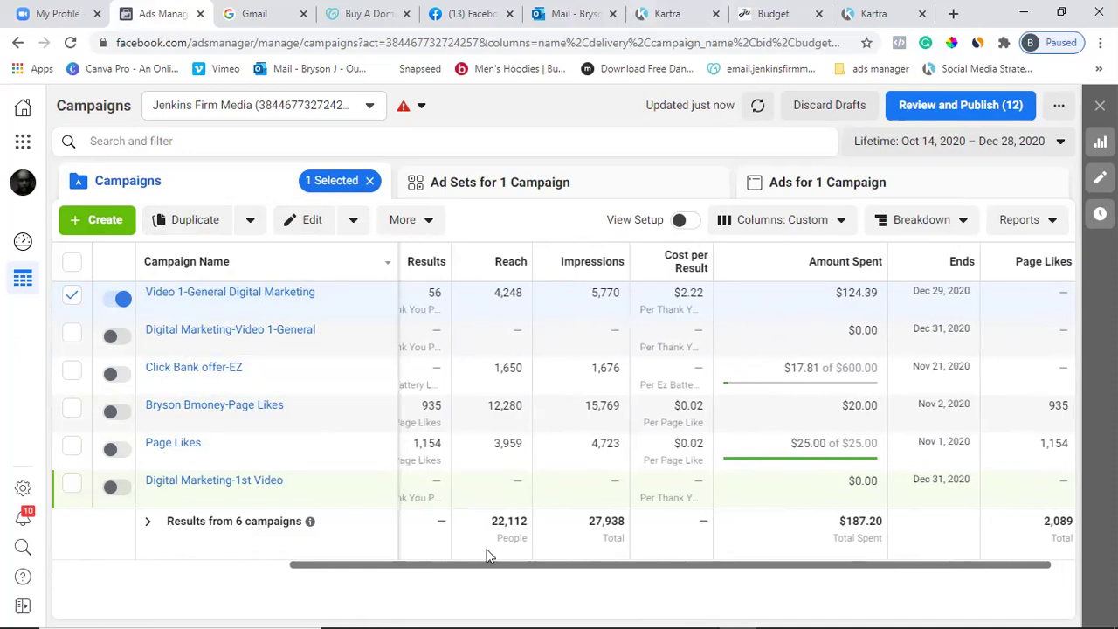
pyautogui.hscroll(-6, 330, 596)
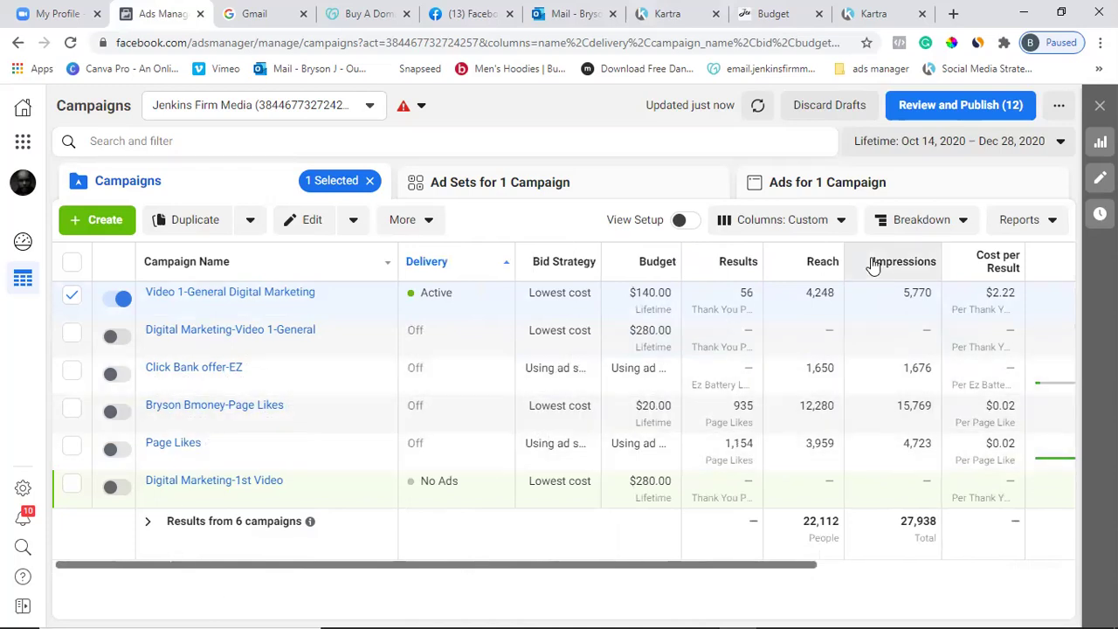
# Customize the table columns, removing Last Significant Edit, Results, Cost per Result, Engagement Rate Ranking, Conversion Rate Ranking, Page Likes and Ad Set Name.
pyautogui.click(810, 225)
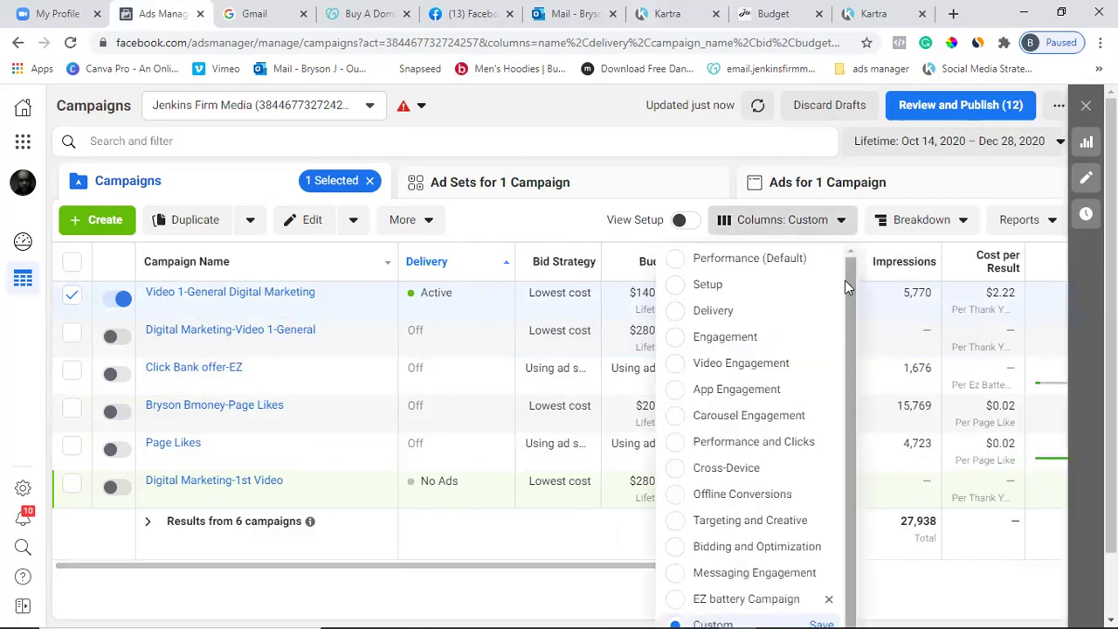
pyautogui.moveTo(846, 283); pyautogui.dragTo(856, 395)
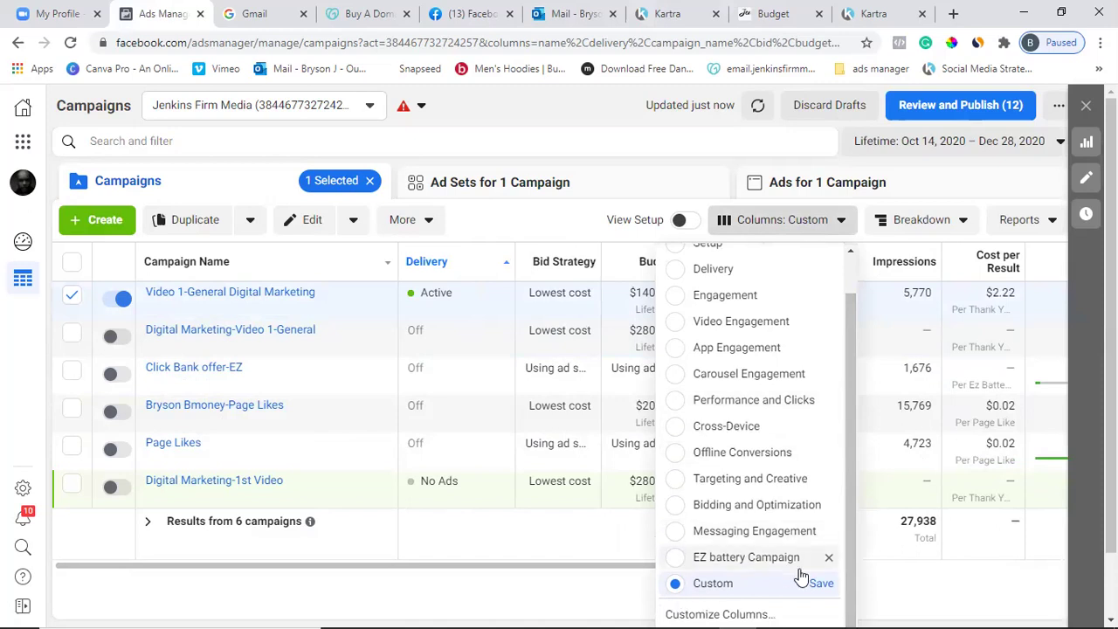
pyautogui.click(781, 612)
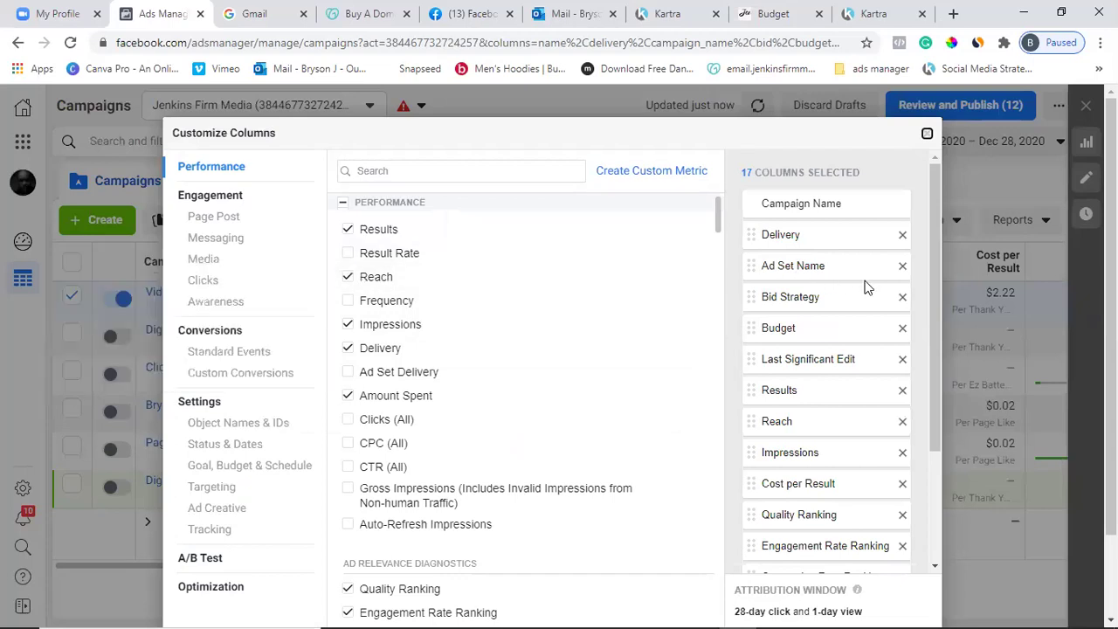
pyautogui.moveTo(936, 286); pyautogui.dragTo(914, 337)
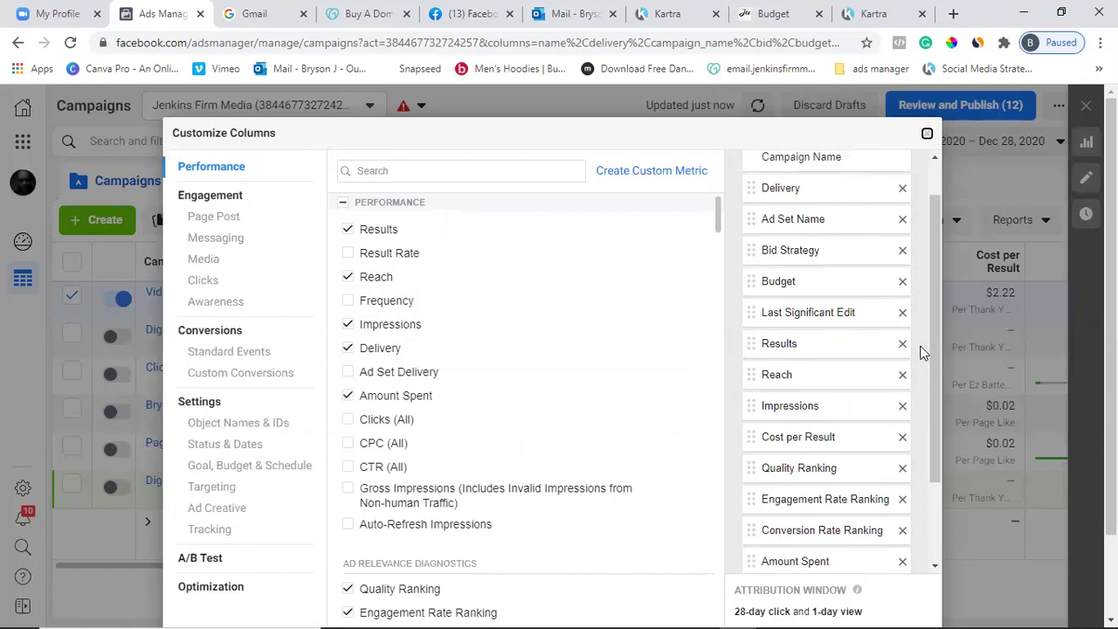
pyautogui.click(902, 312)
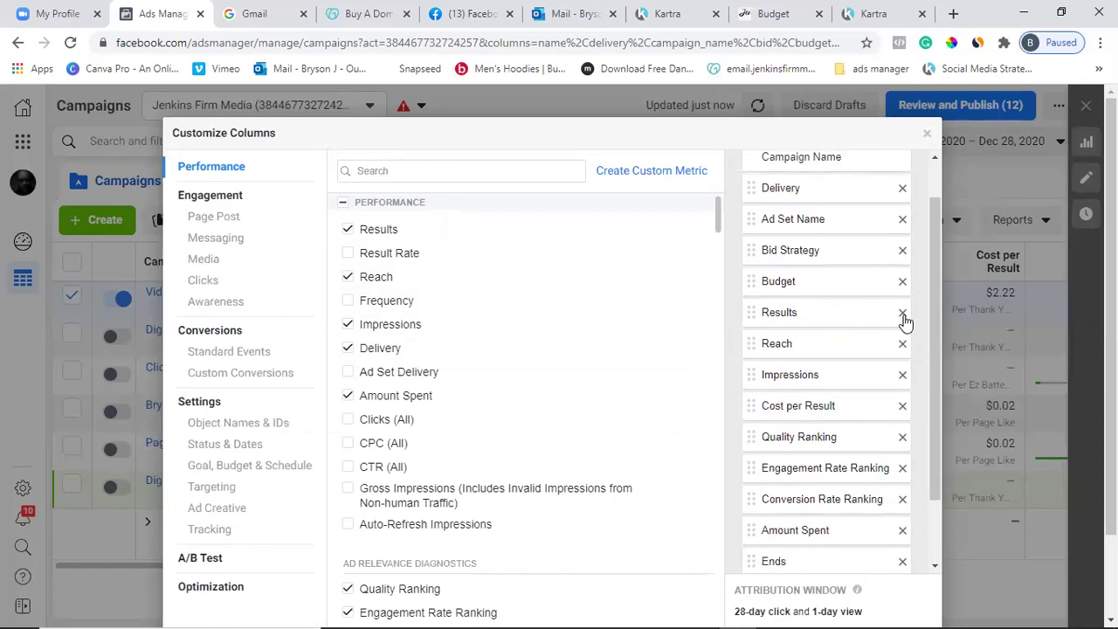
pyautogui.click(902, 312)
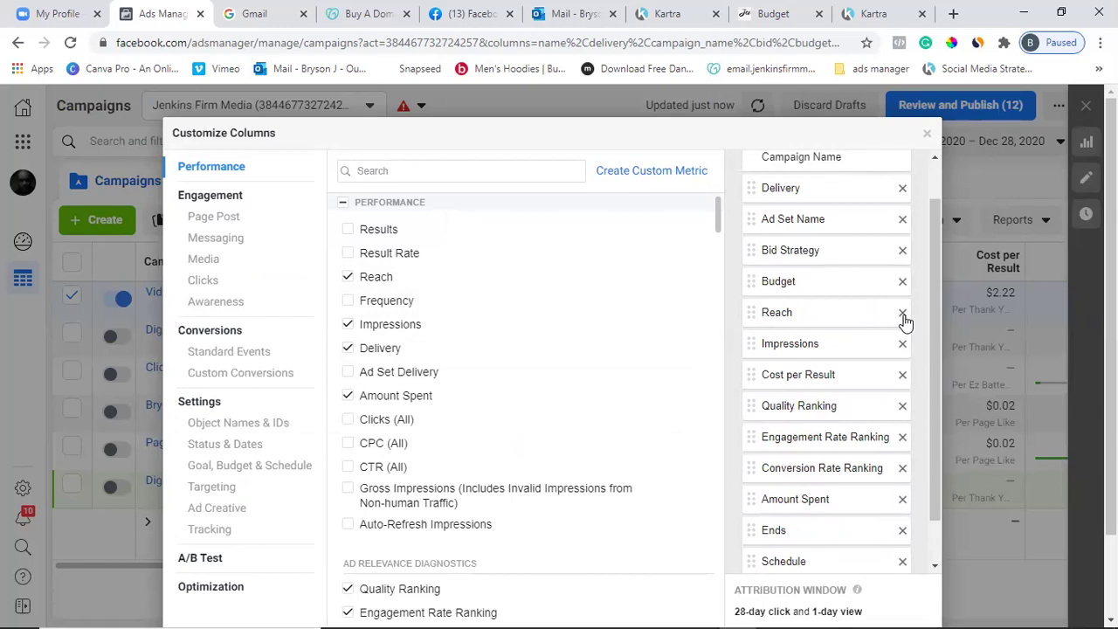
pyautogui.click(902, 375)
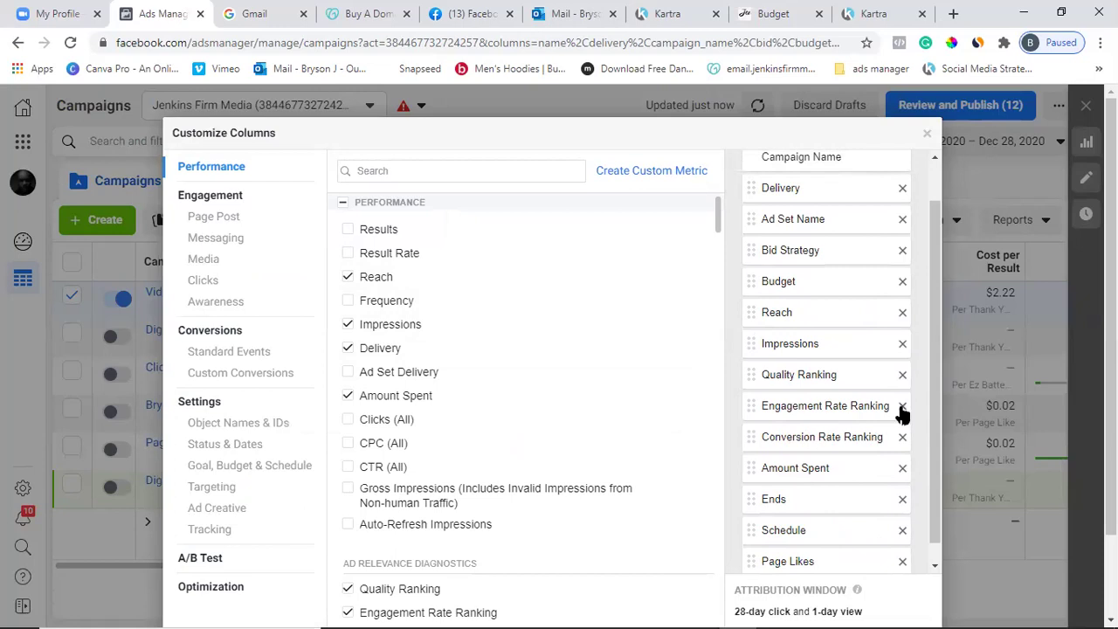
pyautogui.click(903, 407)
pyautogui.click(903, 423)
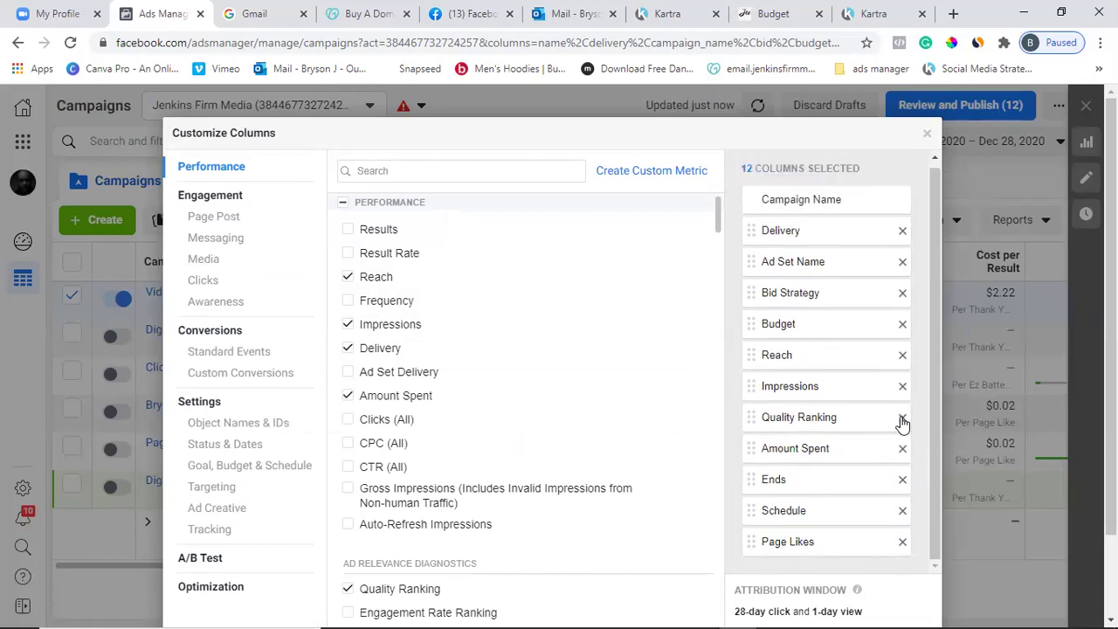
pyautogui.click(902, 542)
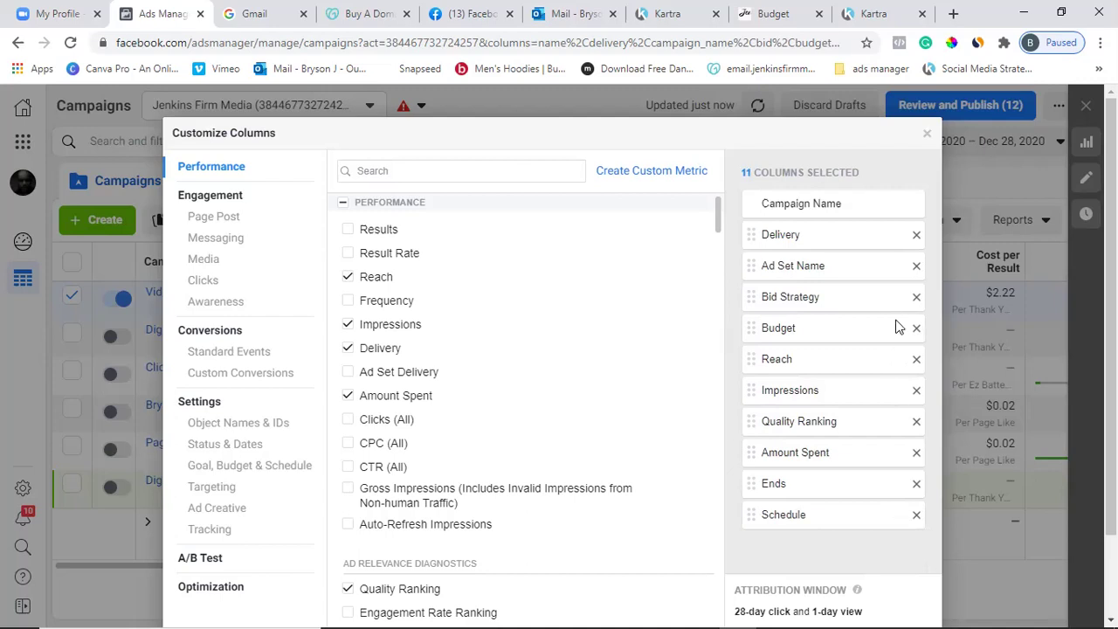
pyautogui.click(916, 267)
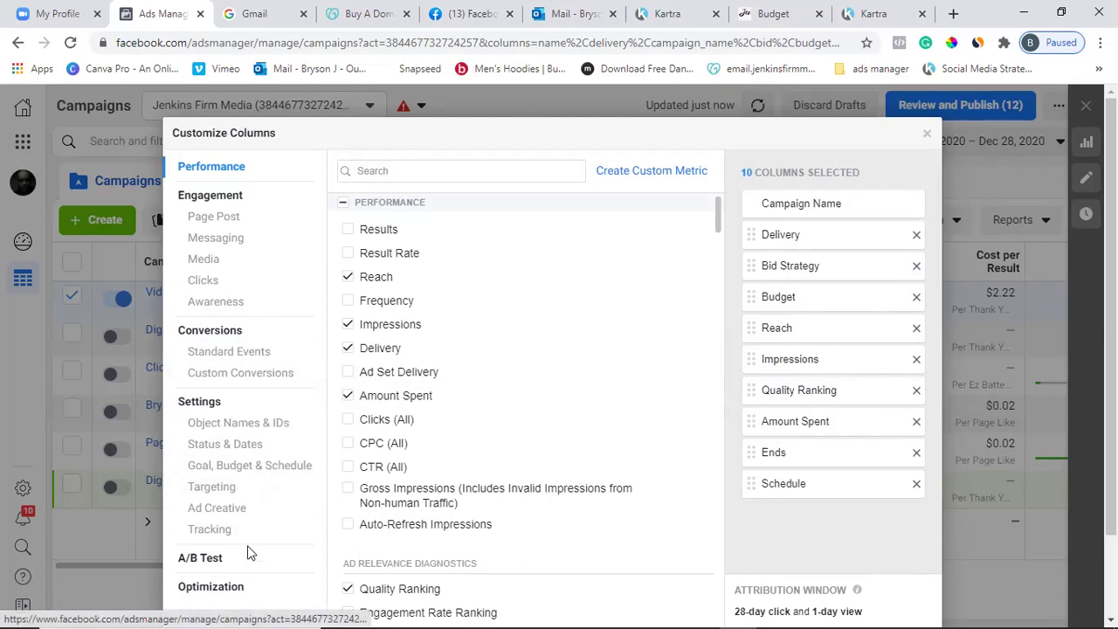
# Add the Total and Cost metrics of the Thank You Page-Strat Call custom conversion and place both columns directly after Campaign Name.
pyautogui.click(252, 375)
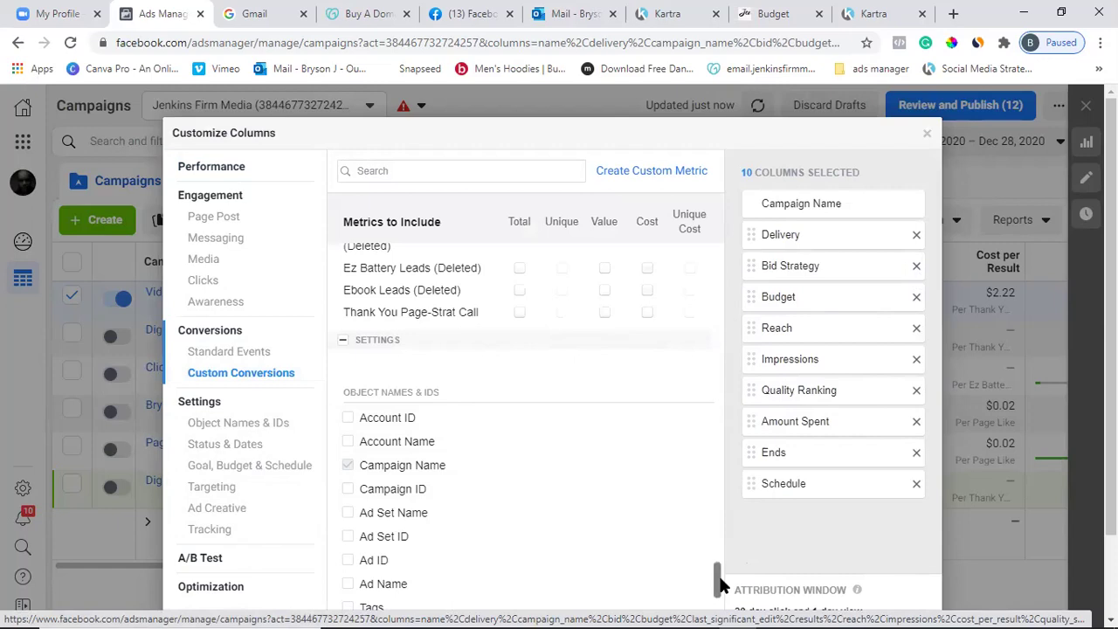
pyautogui.moveTo(718, 581); pyautogui.dragTo(712, 572)
pyautogui.scroll(-1, 713, 572)
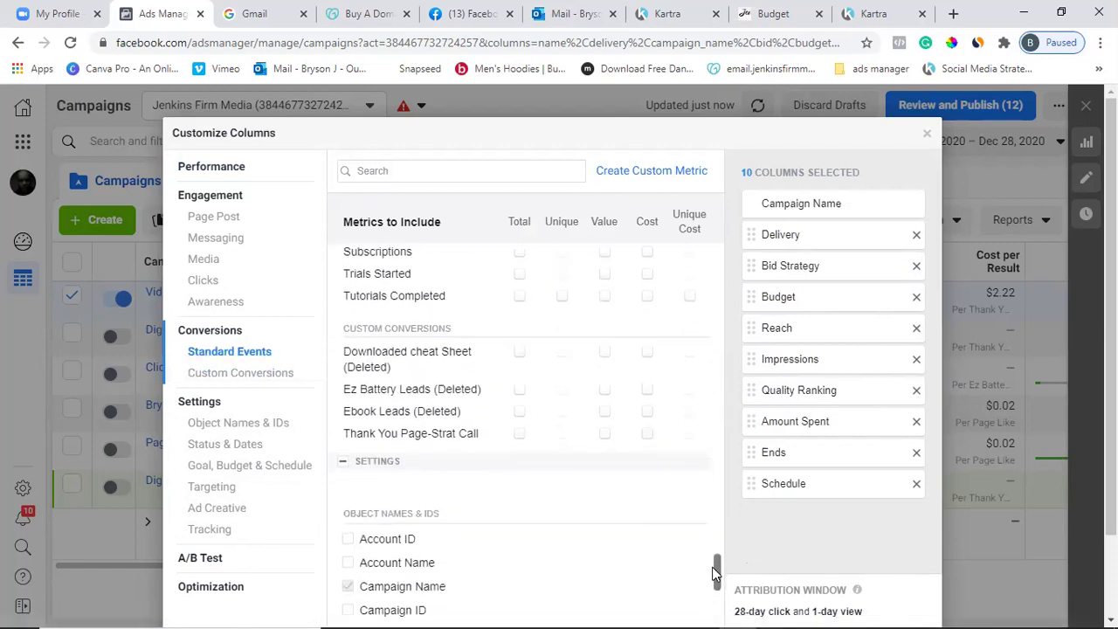
pyautogui.click(519, 433)
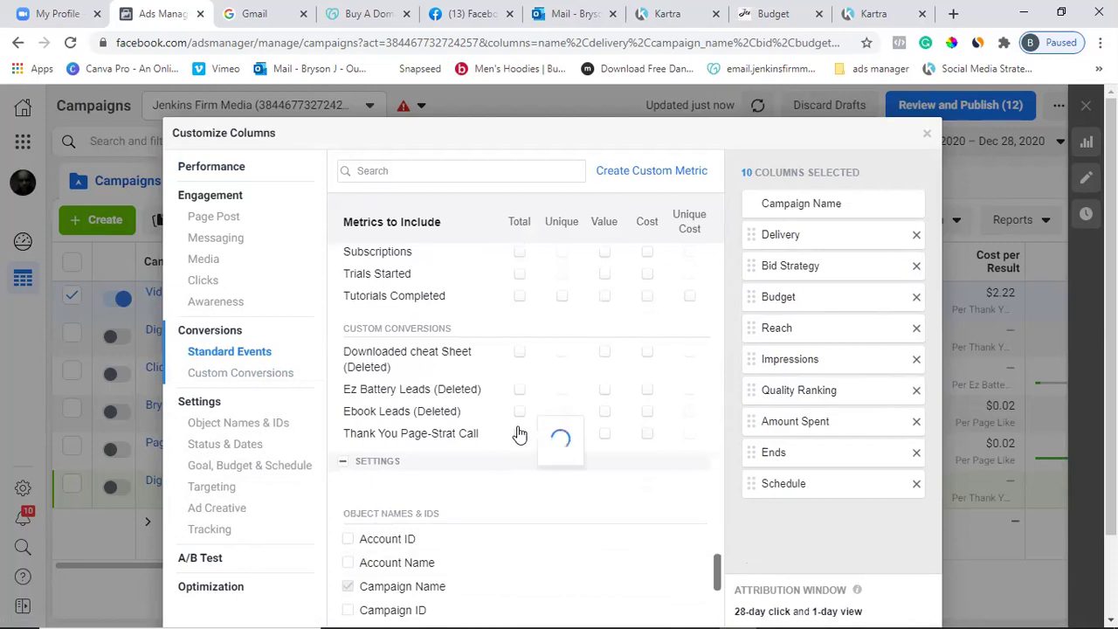
pyautogui.click(519, 436)
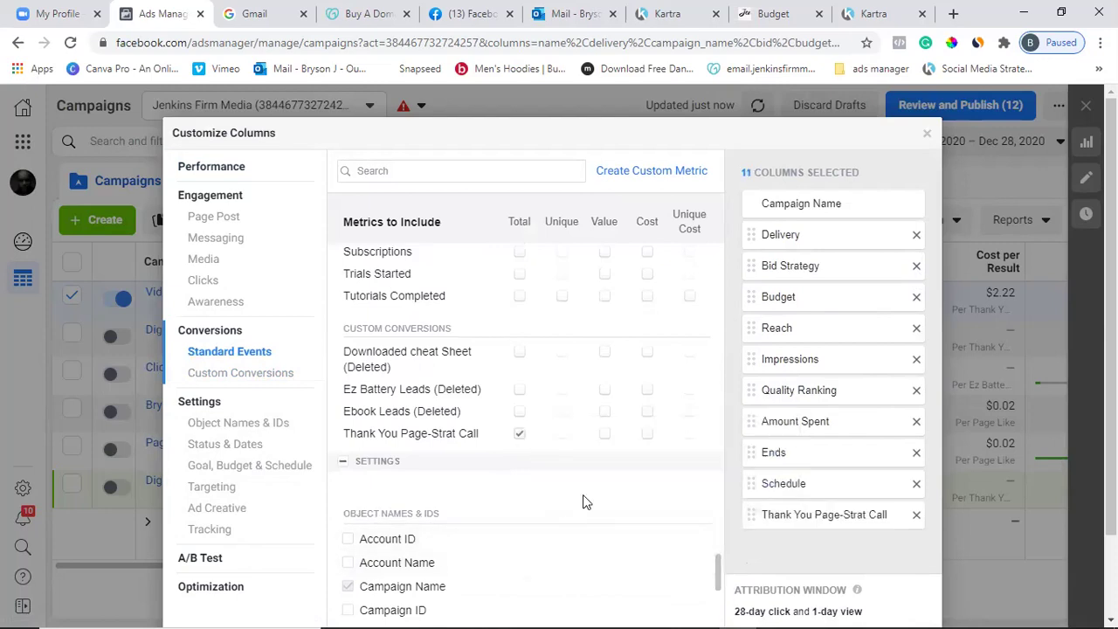
pyautogui.click(647, 433)
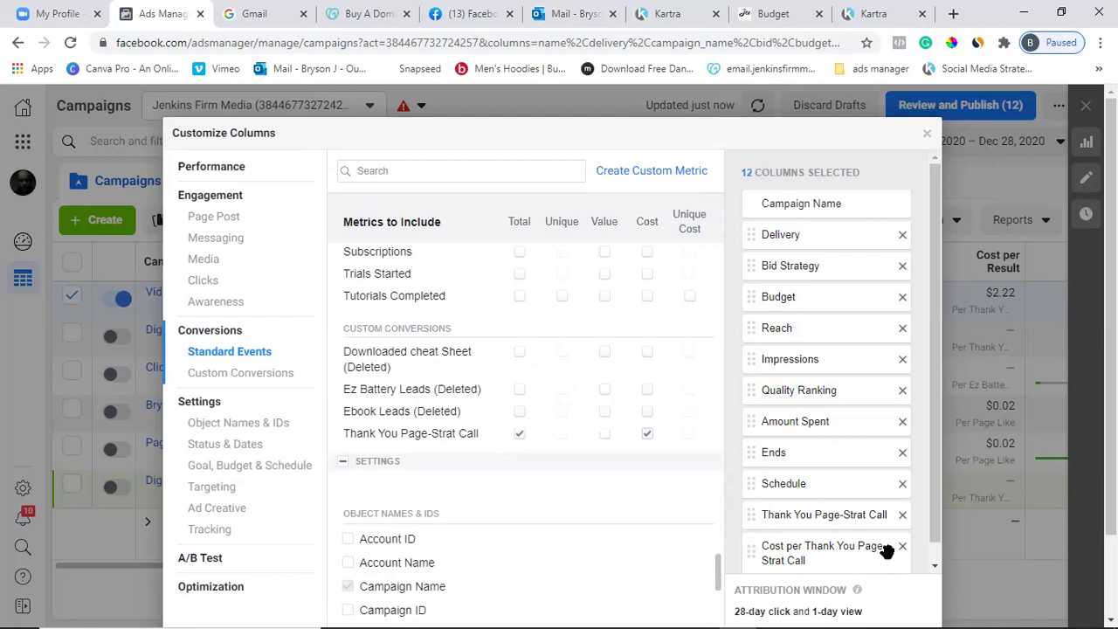
pyautogui.moveTo(850, 517); pyautogui.dragTo(851, 223)
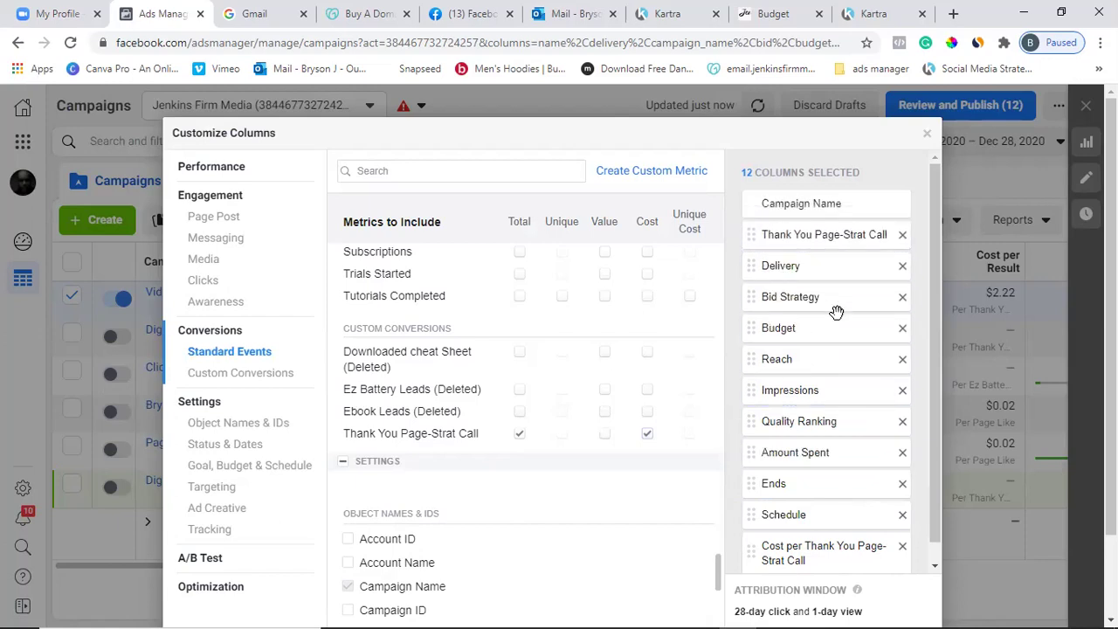
pyautogui.moveTo(823, 553); pyautogui.dragTo(826, 239)
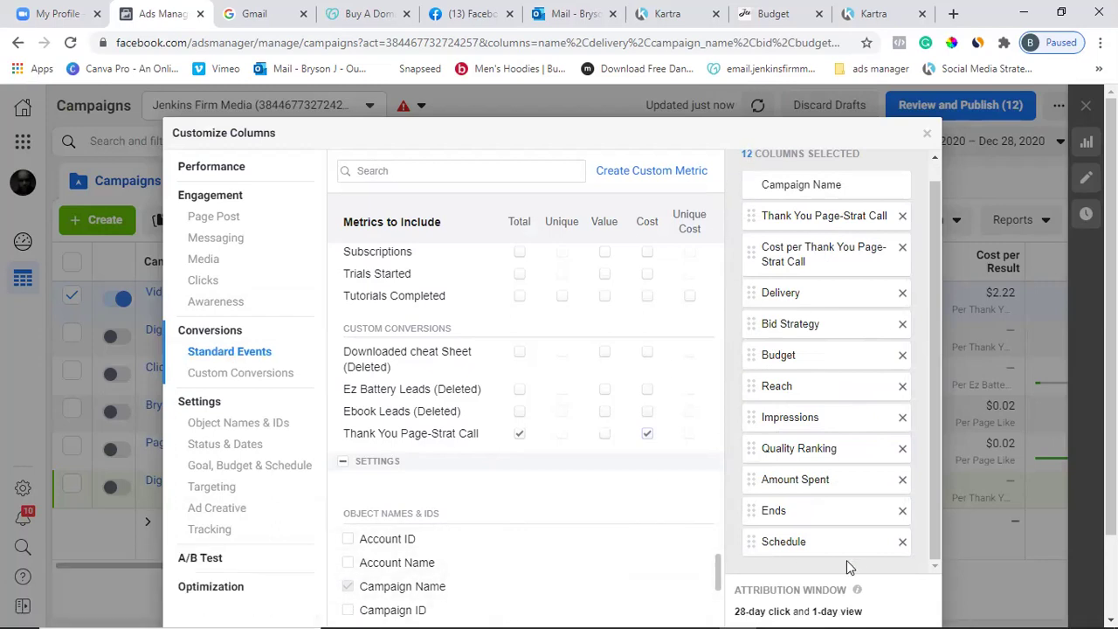
# Save the current column selection as a preset named "Digital Market General" and apply it to the campaign table.
pyautogui.moveTo(717, 564); pyautogui.dragTo(718, 610)
pyautogui.scroll(-2, 718, 610)
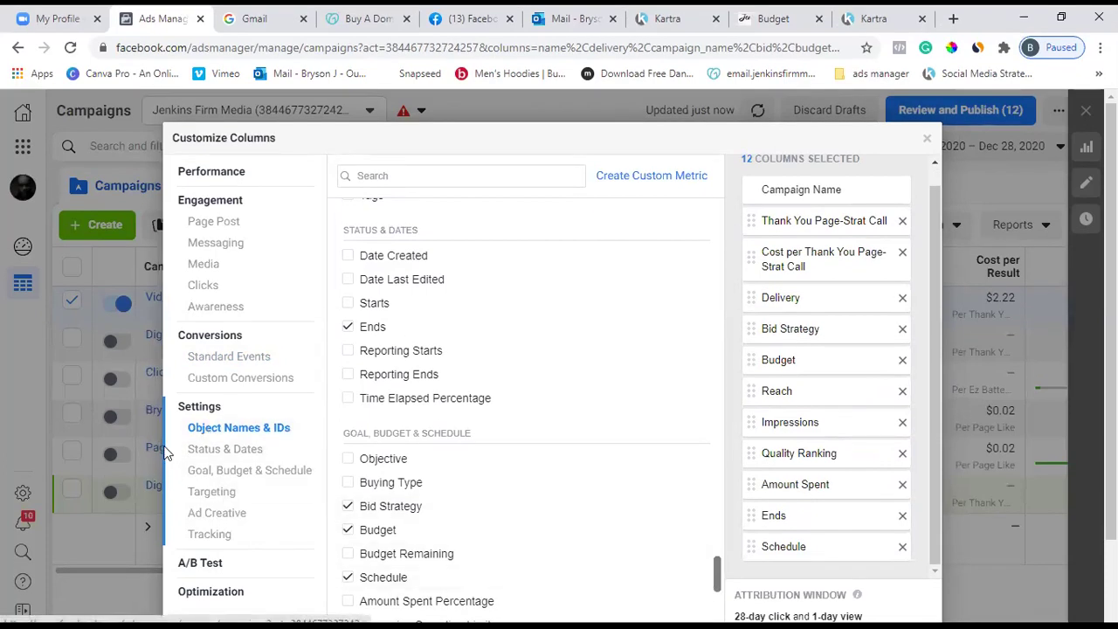
pyautogui.moveTo(165, 453); pyautogui.dragTo(166, 472)
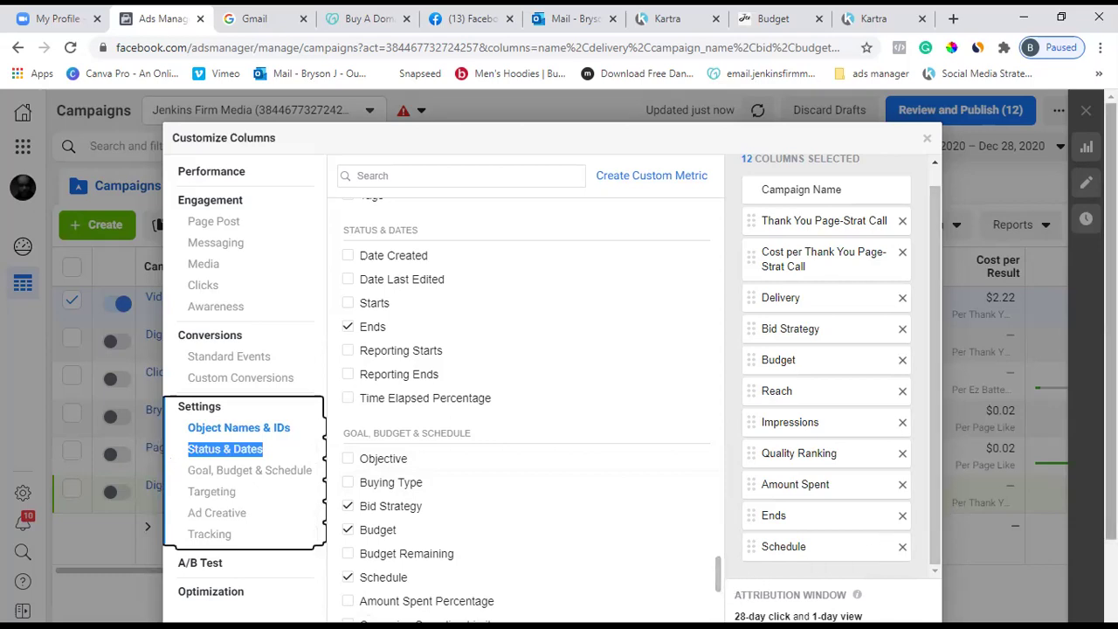
pyautogui.scroll(-1, 551, 358)
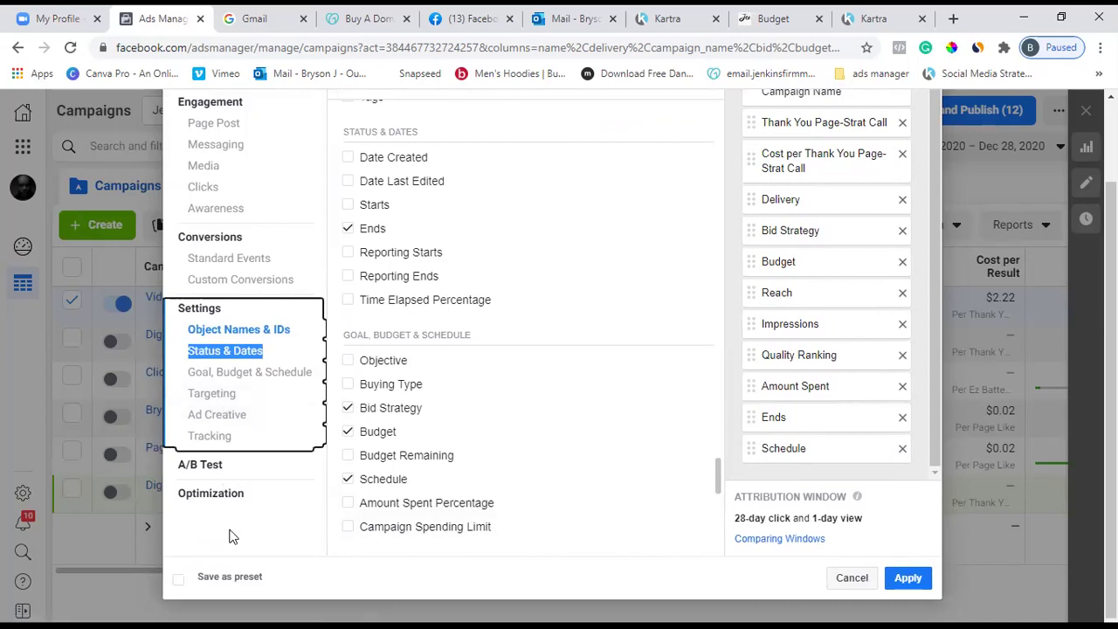
pyautogui.click(178, 581)
pyautogui.click(296, 583)
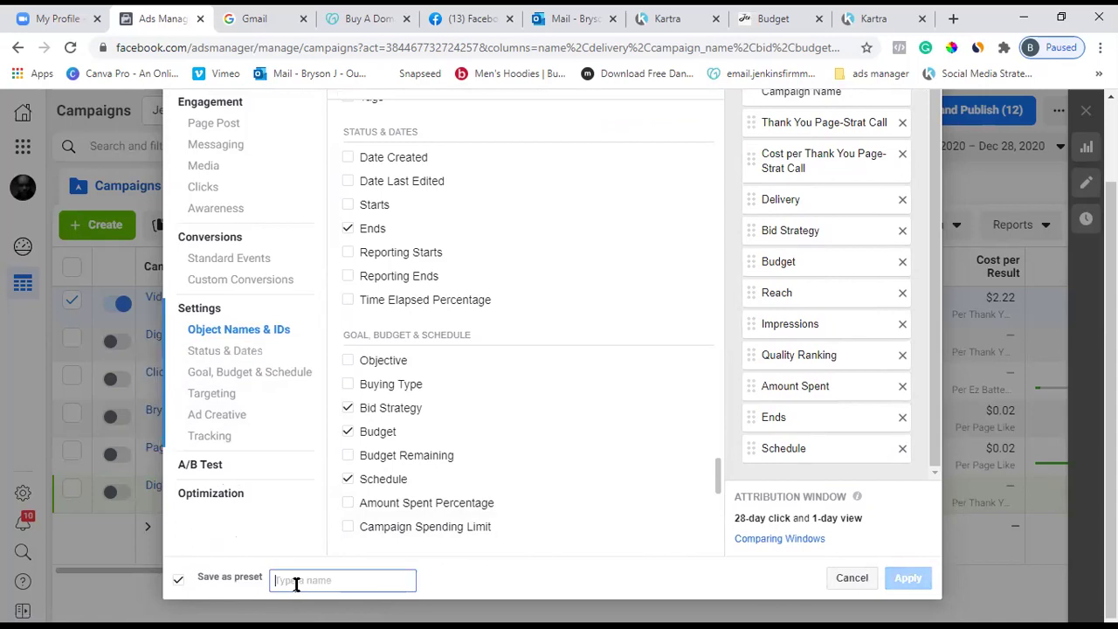
pyautogui.write('D')
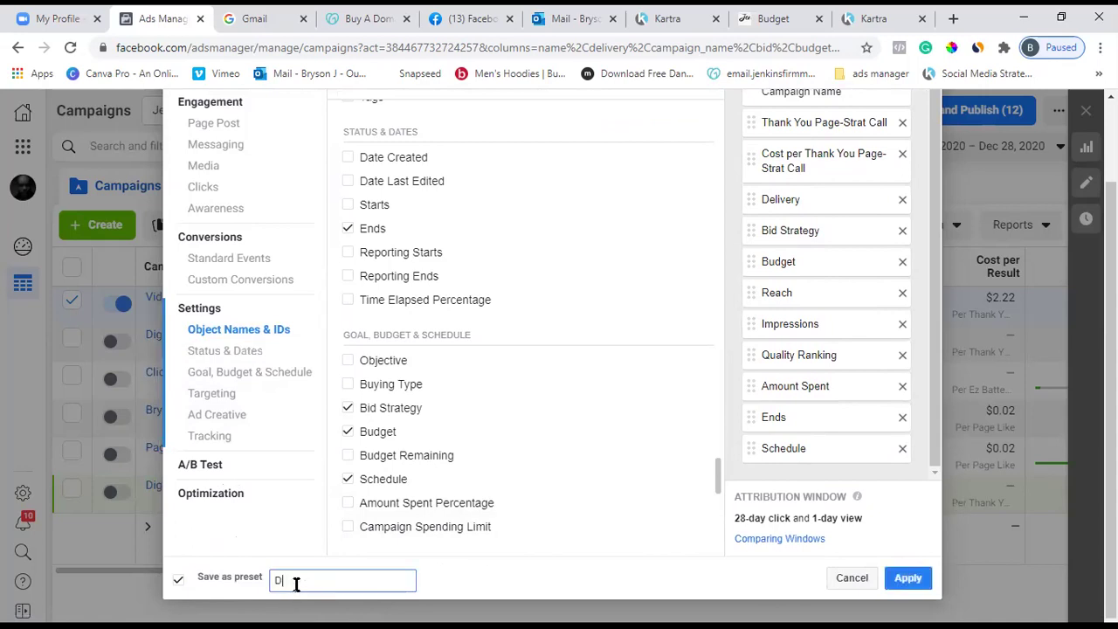
pyautogui.write('igital Ma')
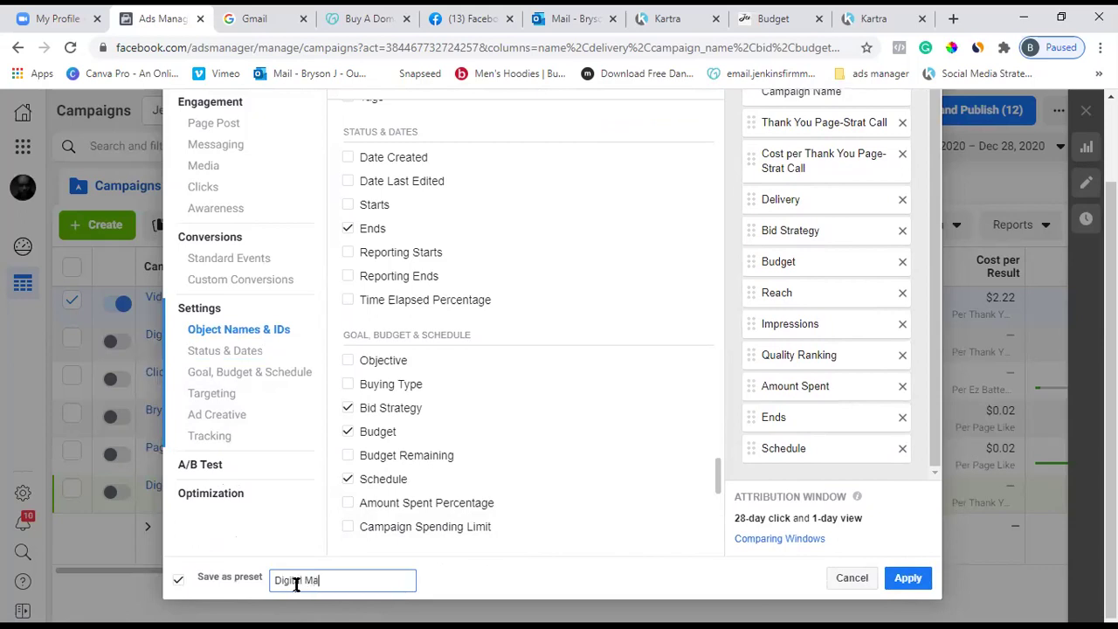
pyautogui.write('rket General')
pyautogui.click(908, 586)
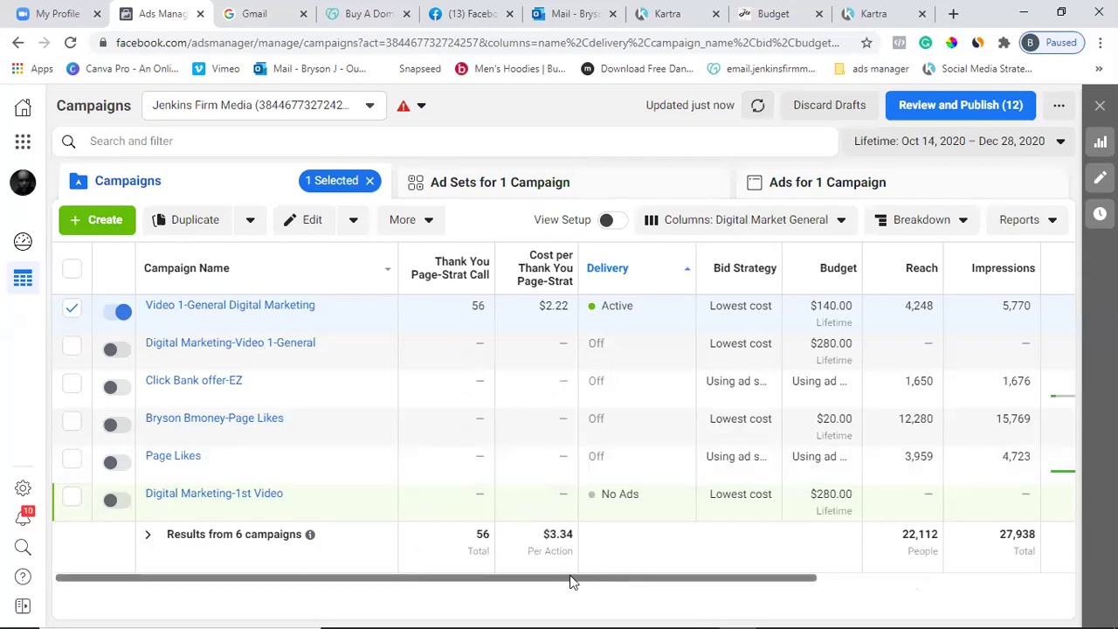
pyautogui.moveTo(557, 576); pyautogui.dragTo(630, 582)
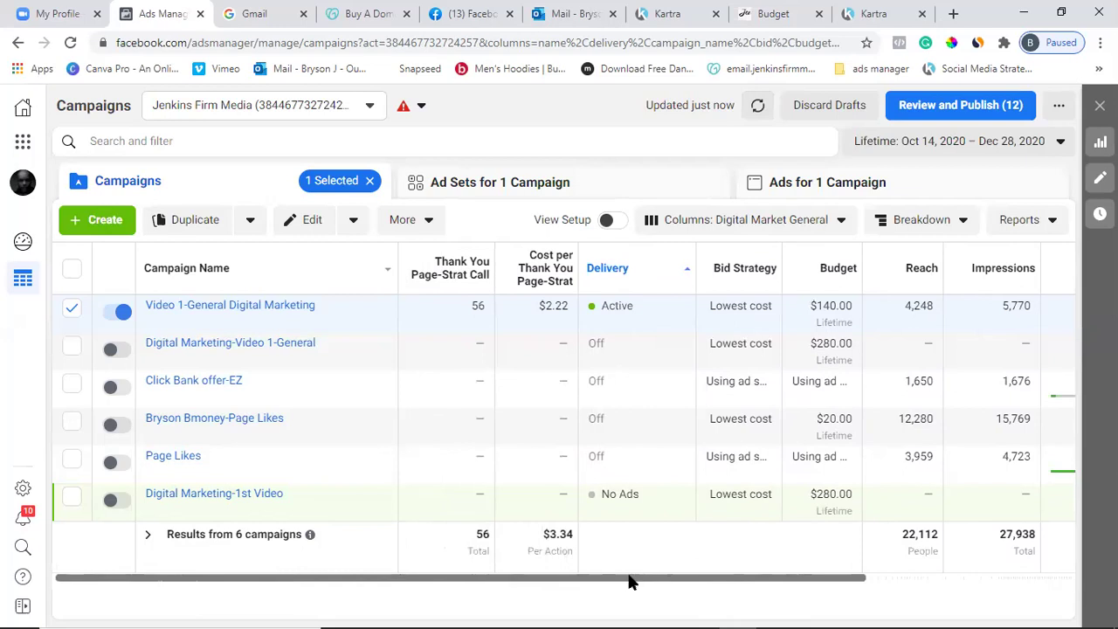
pyautogui.moveTo(631, 582); pyautogui.dragTo(550, 578)
pyautogui.moveTo(549, 574); pyautogui.dragTo(519, 579)
# Switch to Kartra, exit the email sequence editor and log back in with the prefilled credentials.
pyautogui.click(862, 14)
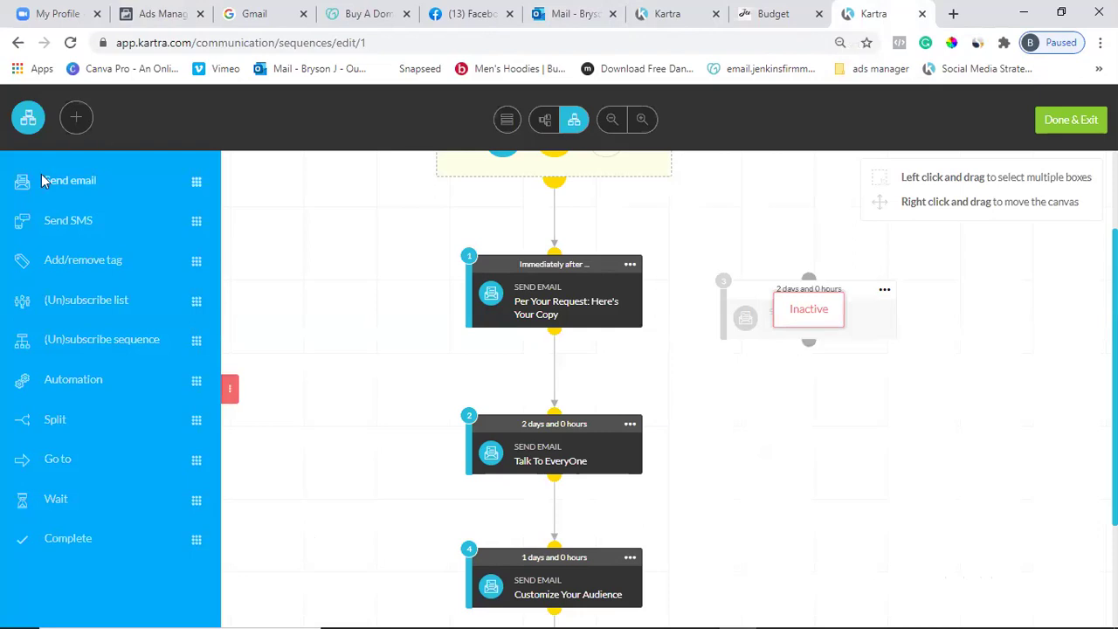
pyautogui.click(1073, 125)
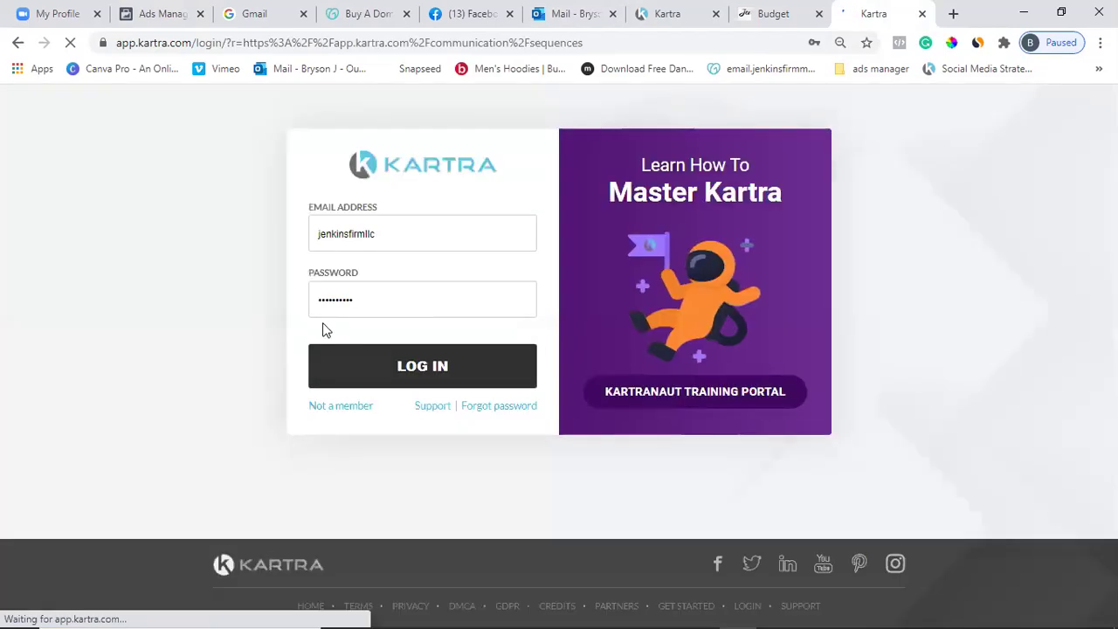
pyautogui.click(388, 367)
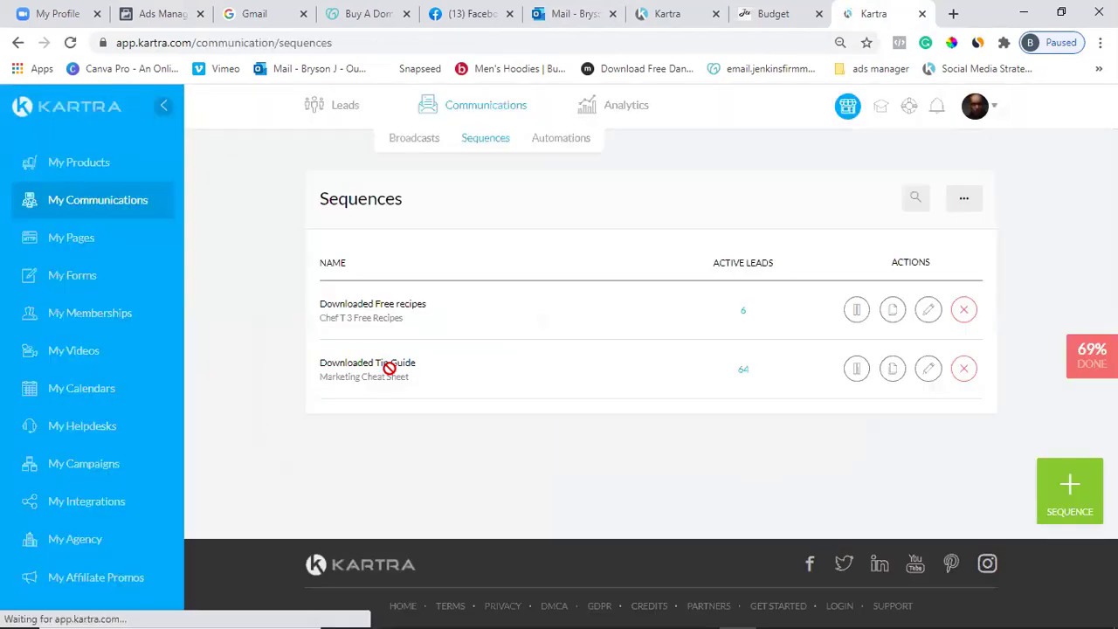
# Open the dashboard and review Traffic & Conversions and the upcoming calendar events.
pyautogui.click(77, 125)
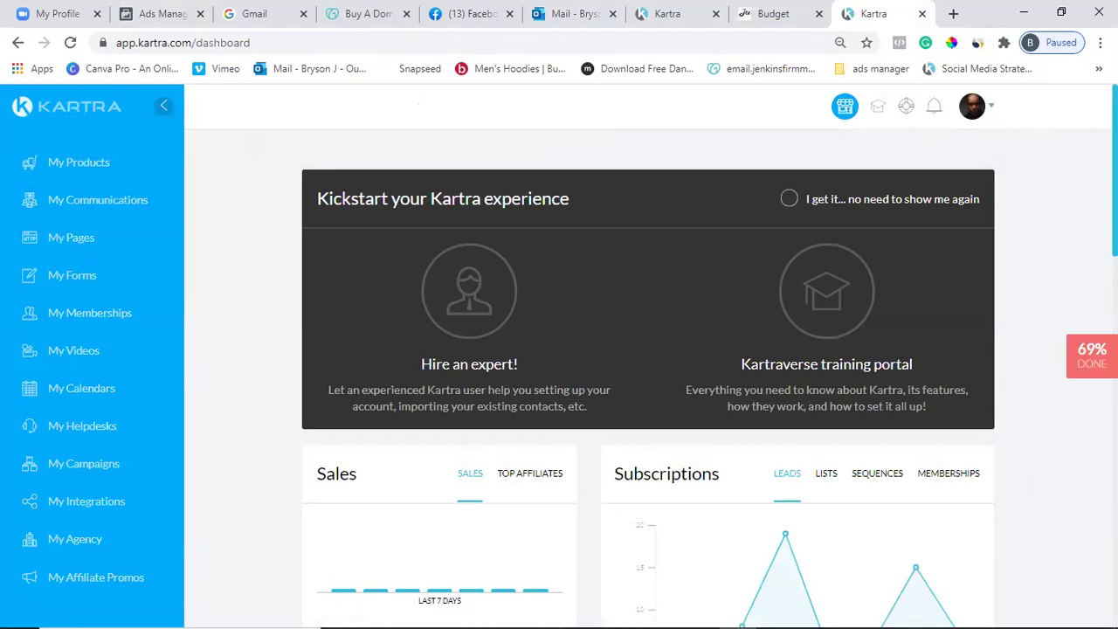
pyautogui.scroll(-10, 646, 349)
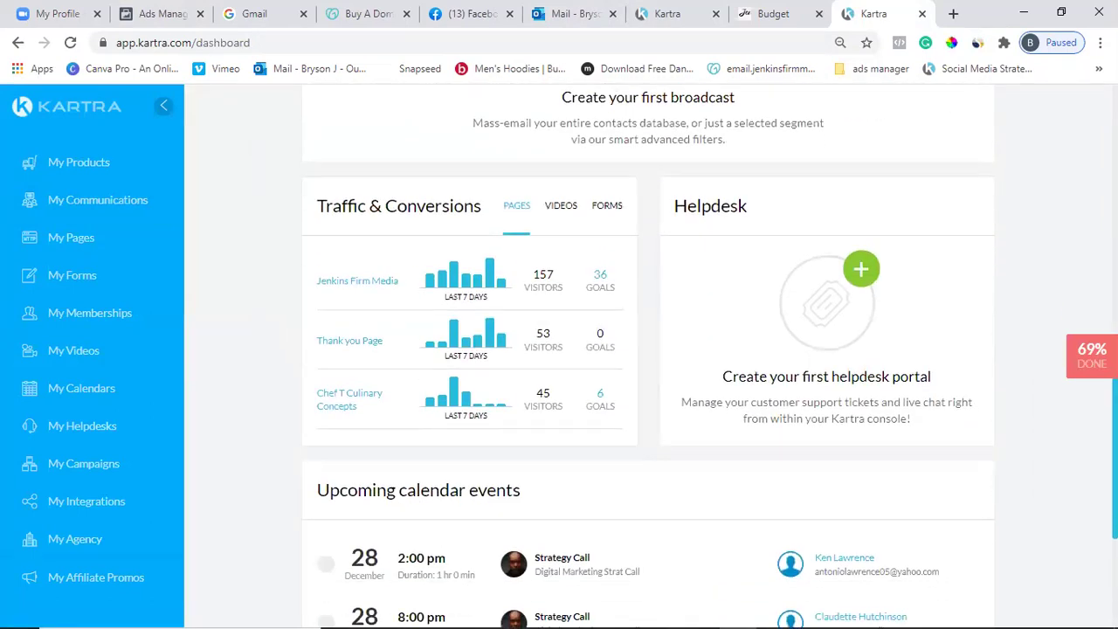
pyautogui.scroll(-2, 646, 349)
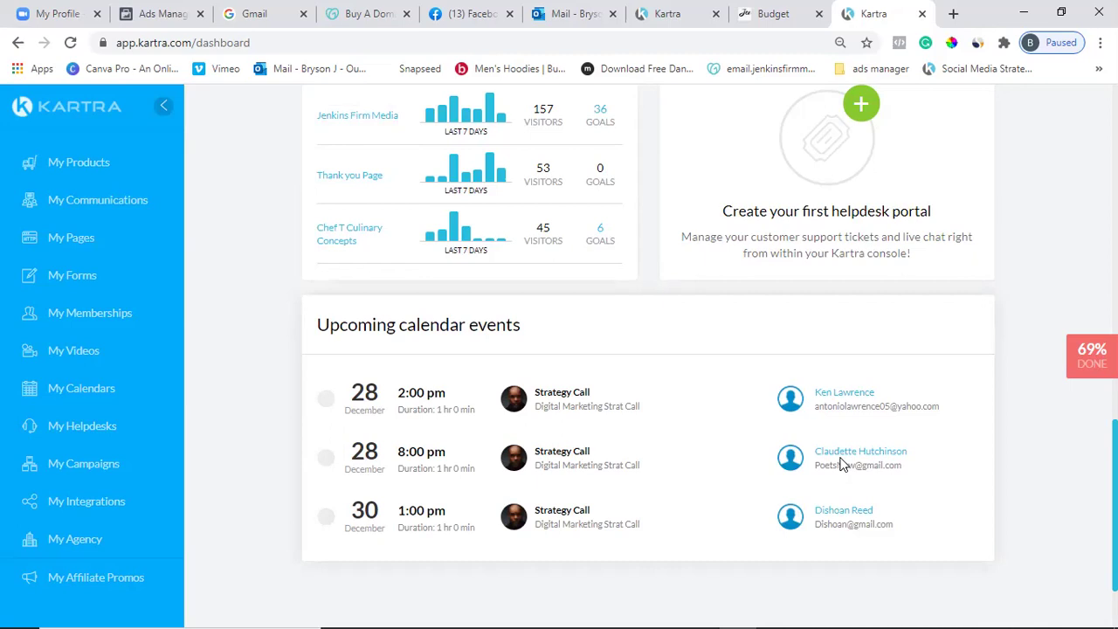
pyautogui.click(840, 460)
pyautogui.click(841, 462)
pyautogui.scroll(1, 713, 337)
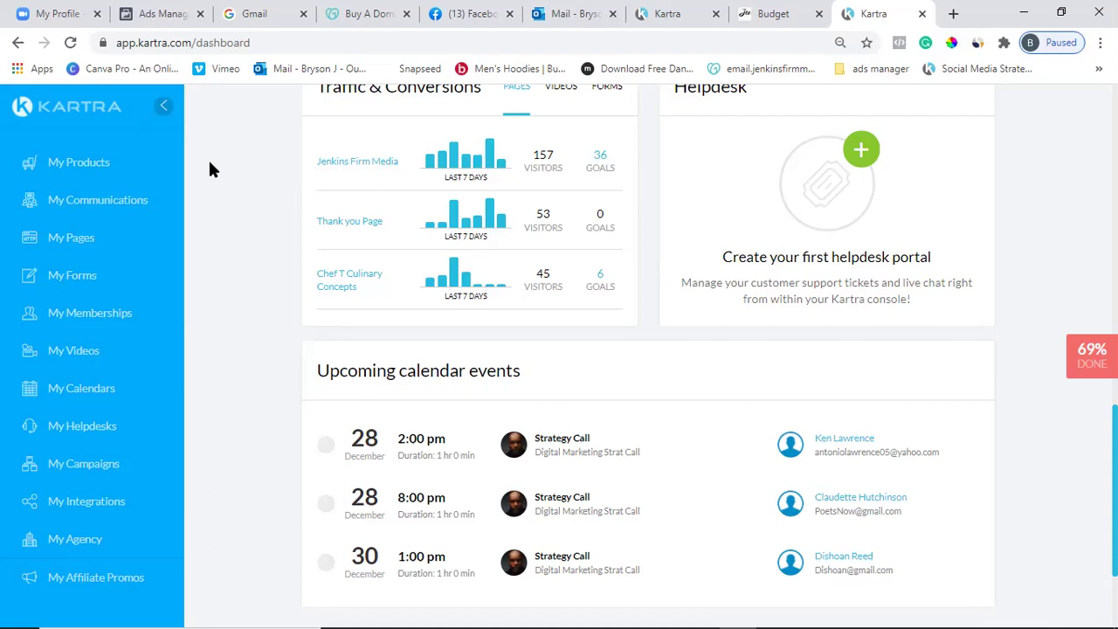
# Look through the communication lists and sequences, and inspect the tag applied to the second lead in the Leads table.
pyautogui.click(140, 200)
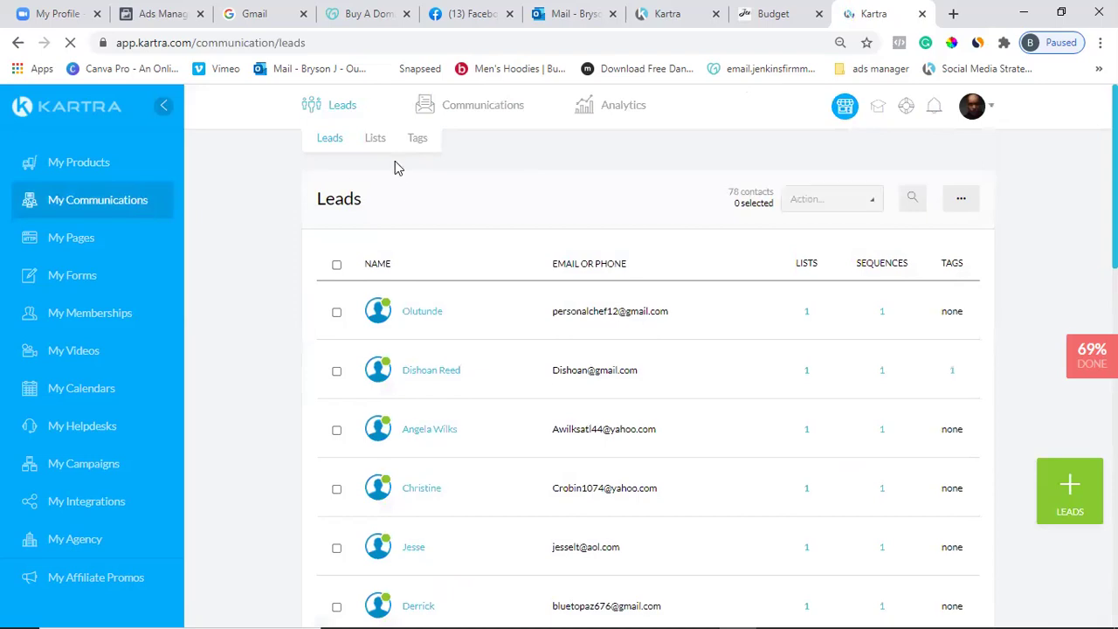
pyautogui.click(379, 138)
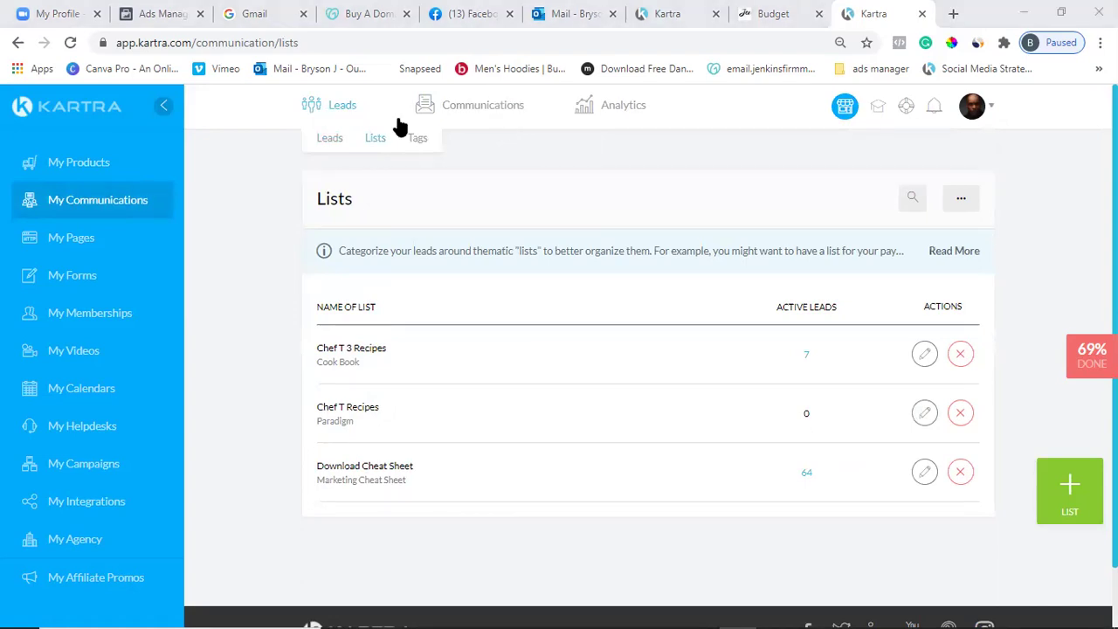
pyautogui.moveTo(458, 117)
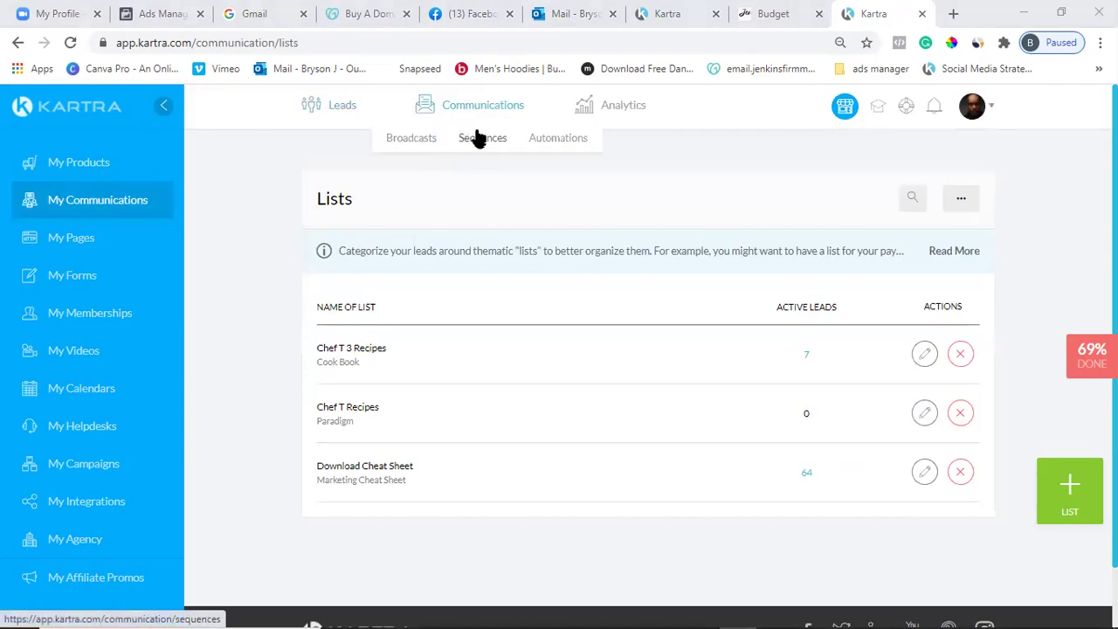
pyautogui.click(479, 138)
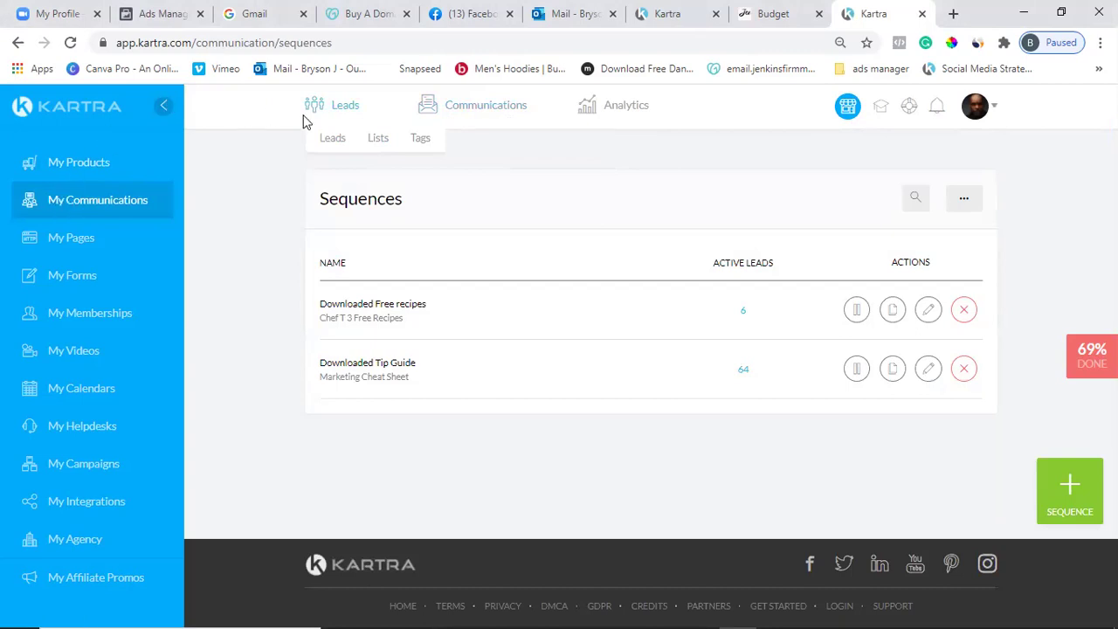
pyautogui.click(327, 143)
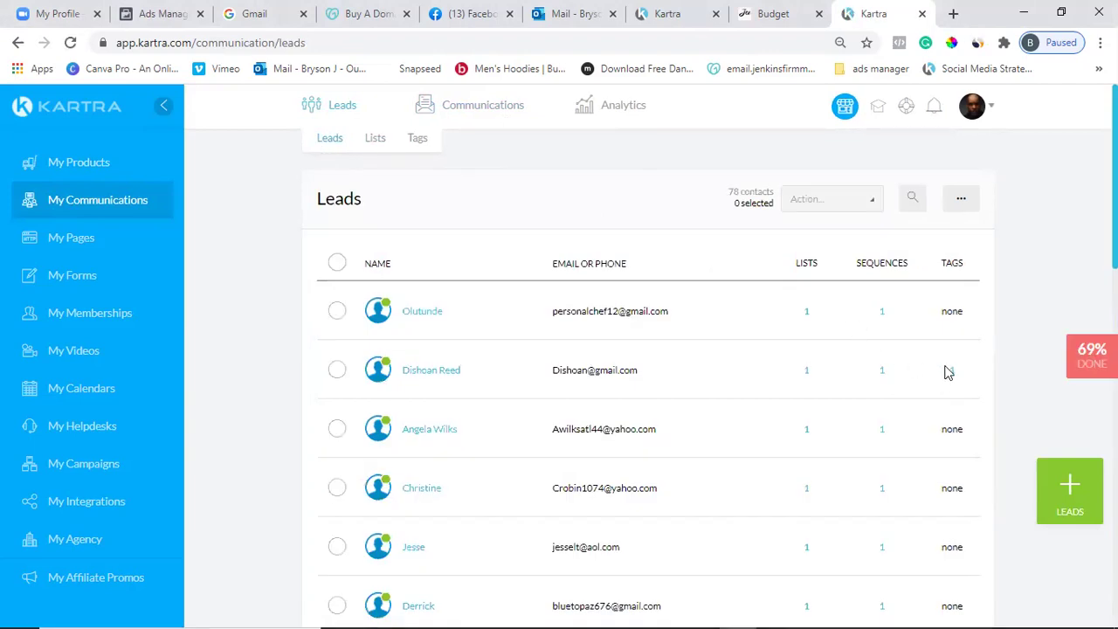
pyautogui.moveTo(951, 371)
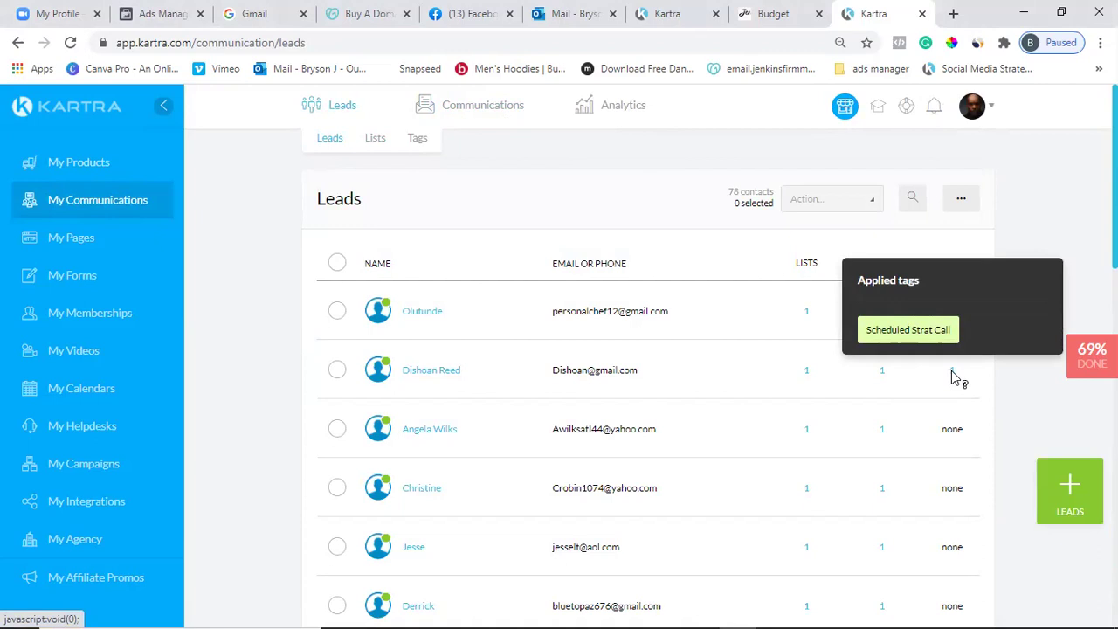
# Start a new lead list and name it "appoinments".
pyautogui.click(382, 148)
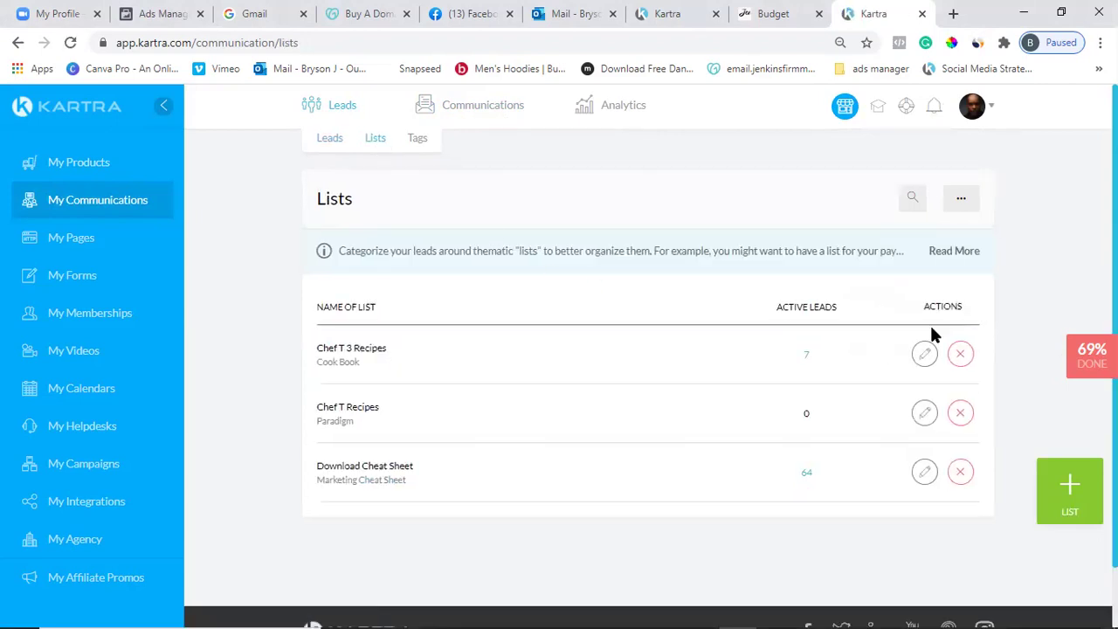
pyautogui.click(1069, 486)
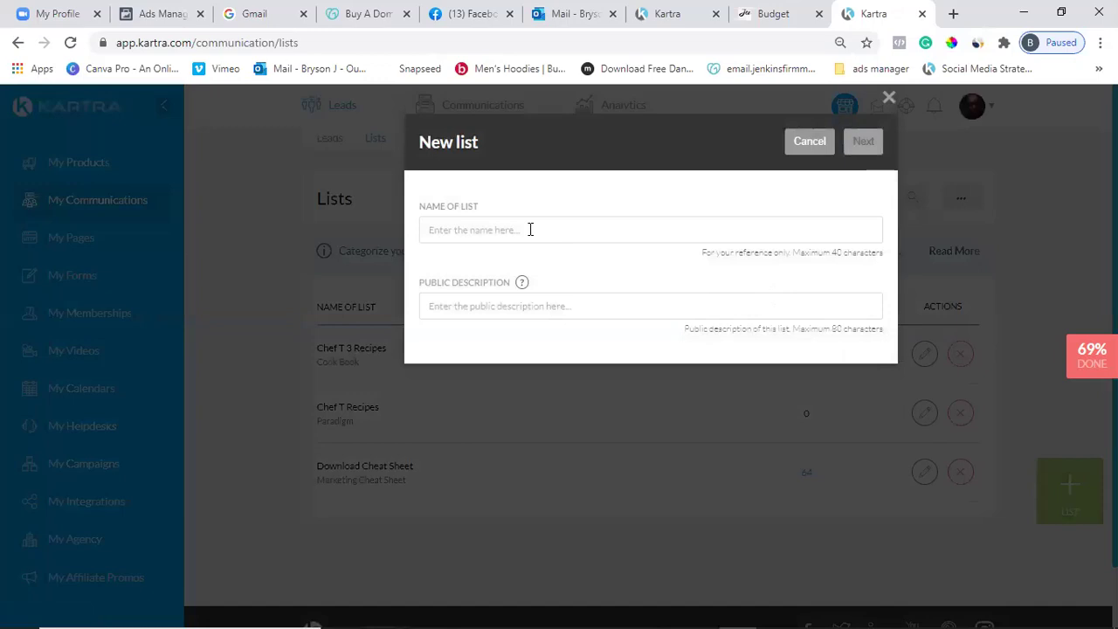
pyautogui.click(472, 222)
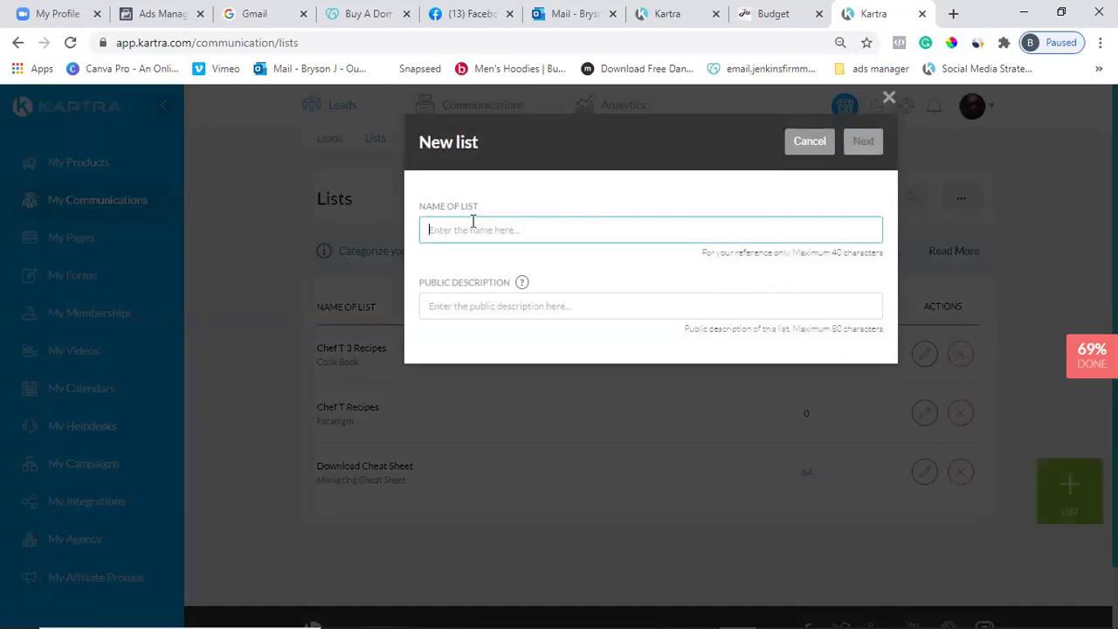
pyautogui.write('Appo')
pyautogui.press('BackSpace')
pyautogui.write('o')
pyautogui.press('BackSpace')
pyautogui.write('oi')
pyautogui.write('tment')
pyautogui.press('BackSpace')
pyautogui.press('BackSpace')
pyautogui.press('BackSpace')
pyautogui.press('BackSpace')
pyautogui.press('BackSpace')
pyautogui.press('BackSpace')
pyautogui.press('BackSpace')
pyautogui.press('BackSpace')
pyautogui.write('appopint')
pyautogui.press('BackSpace')
pyautogui.press('BackSpace')
pyautogui.press('BackSpace')
pyautogui.press('BackSpace')
pyautogui.press('BackSpace')
pyautogui.press('BackSpace')
pyautogui.press('BackSpace')
pyautogui.press('BackSpace')
pyautogui.write('appoinme')
pyautogui.press('BackSpace')
pyautogui.press('BackSpace')
pyautogui.write('tments')
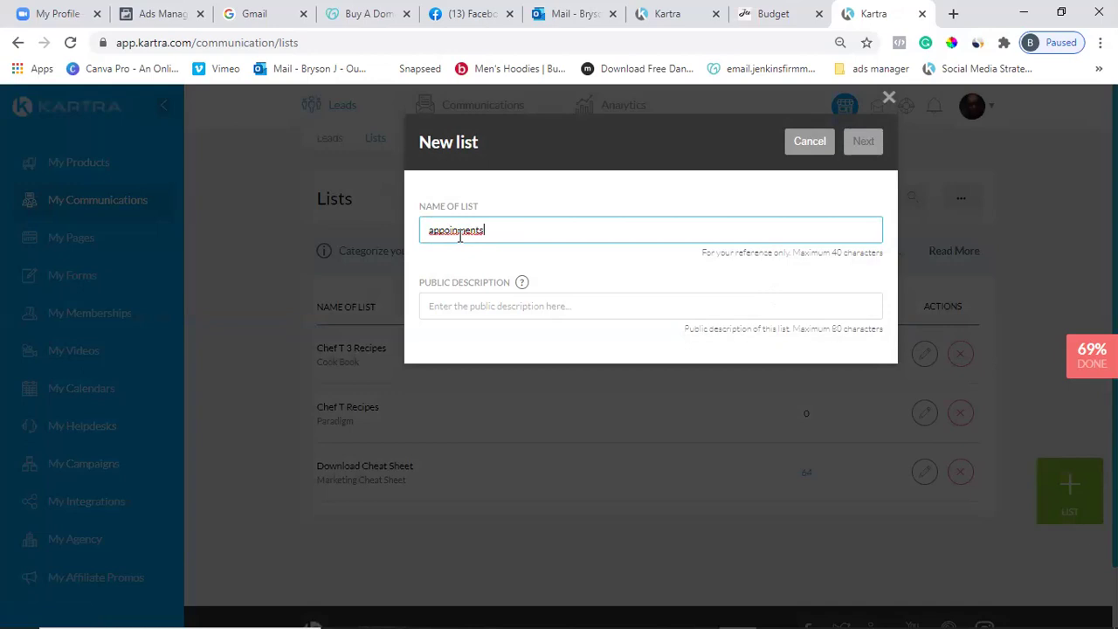
# Set the public description to "Thank you For Scheduling a Call with the Jenkins Firm Media", create the list and return to the lists.
pyautogui.click(460, 310)
pyautogui.write('Thank you For Scheduling')
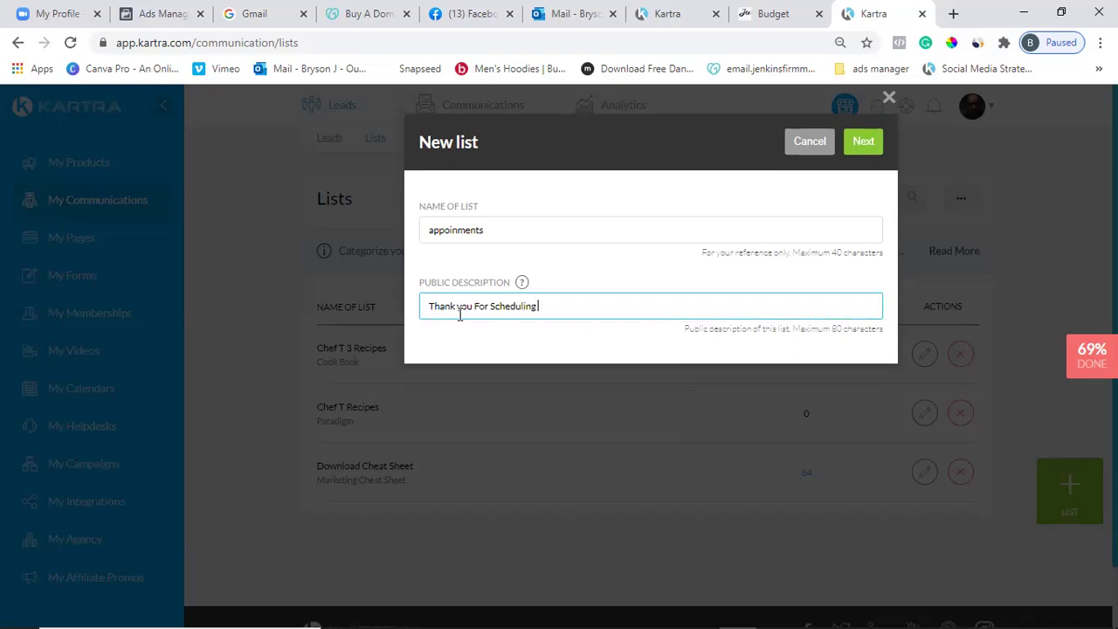
pyautogui.write('a Call with the Jenkins Firm Media')
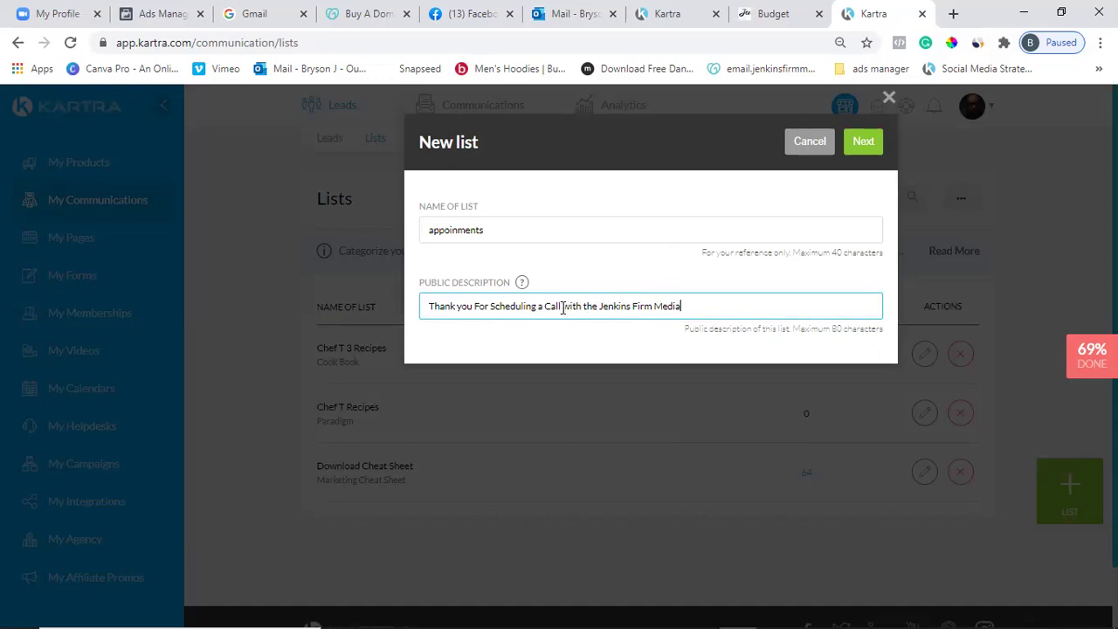
pyautogui.click(864, 146)
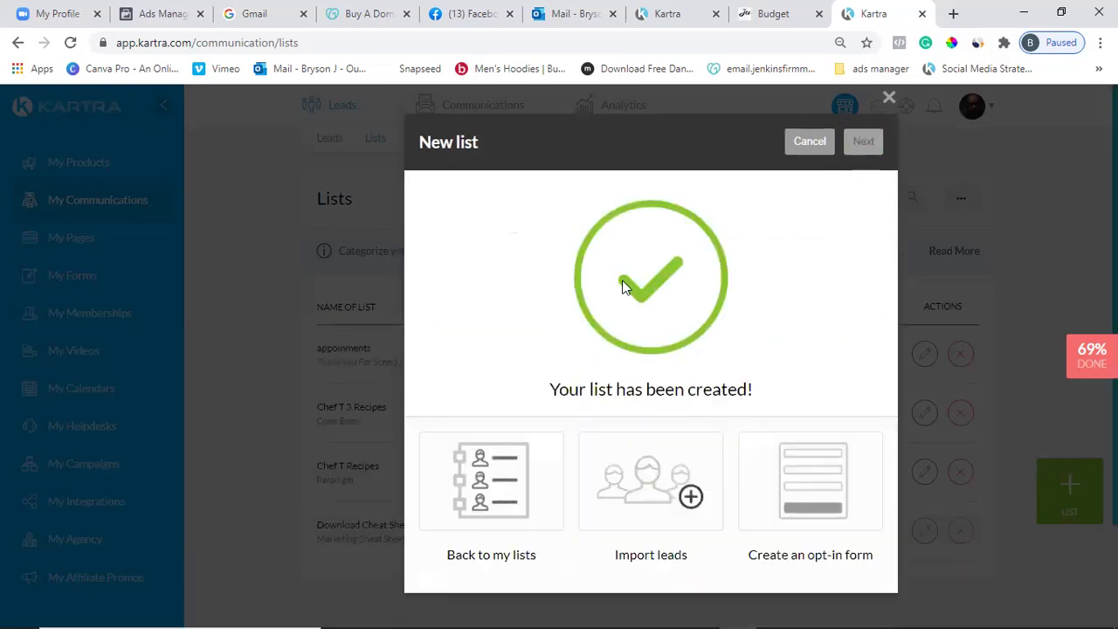
pyautogui.click(525, 486)
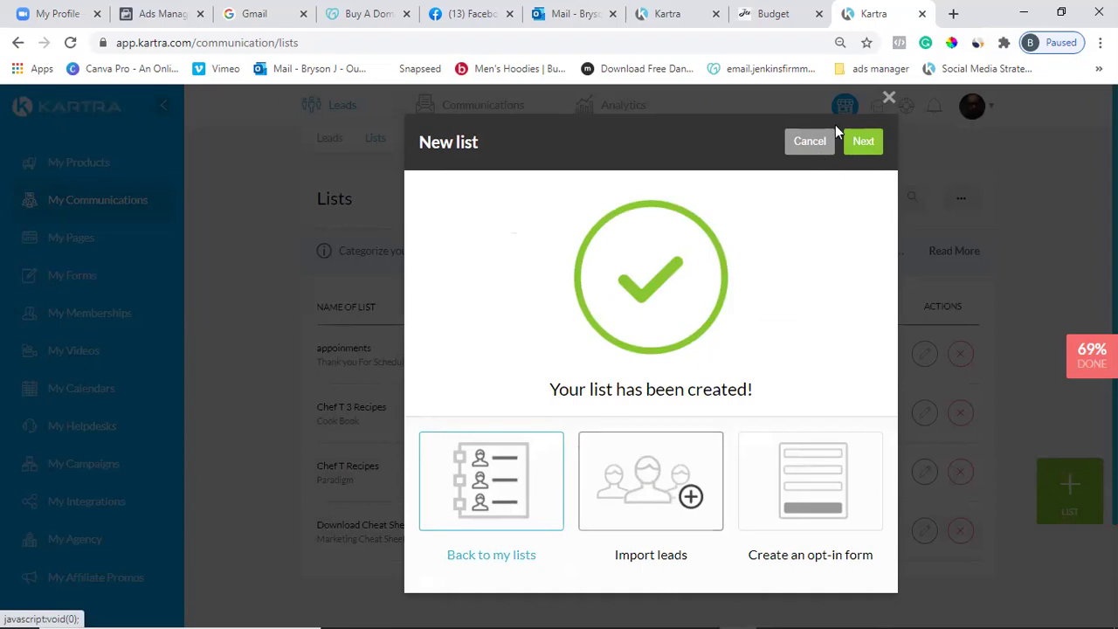
pyautogui.click(862, 142)
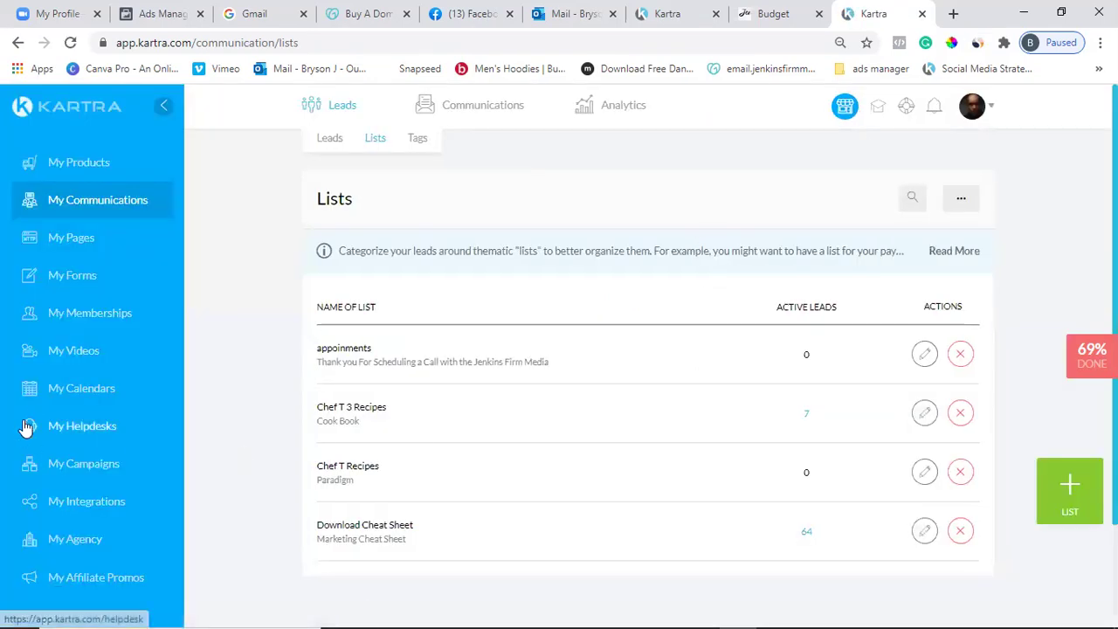
# Open the Digital Marketing Strat Call calendar for editing, keeping its name.
pyautogui.click(67, 402)
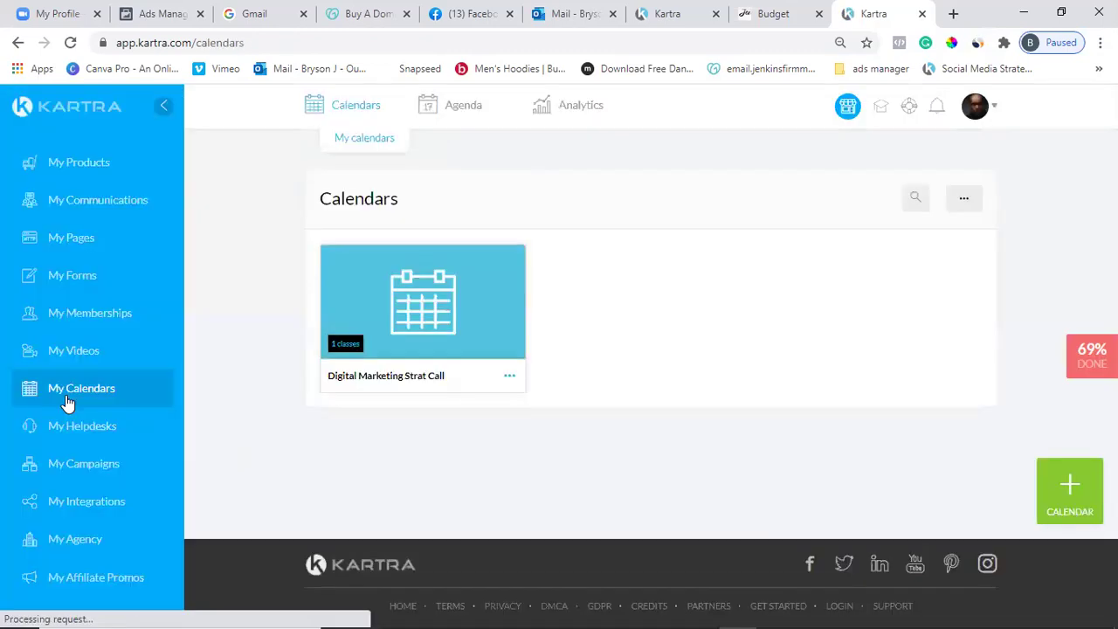
pyautogui.click(511, 377)
pyautogui.click(584, 401)
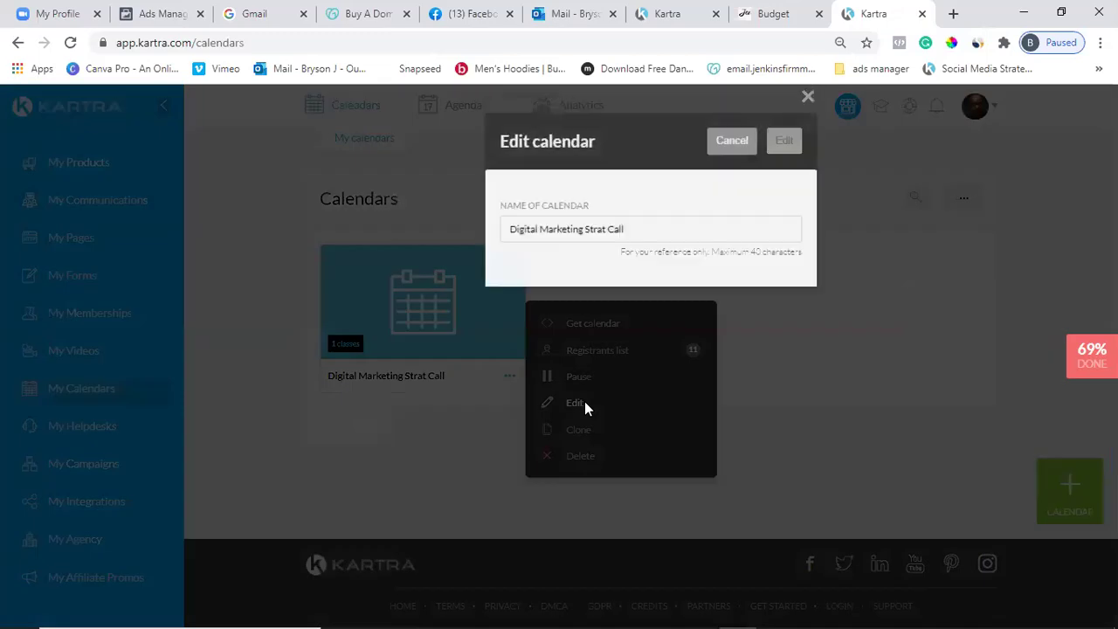
pyautogui.press('Return')
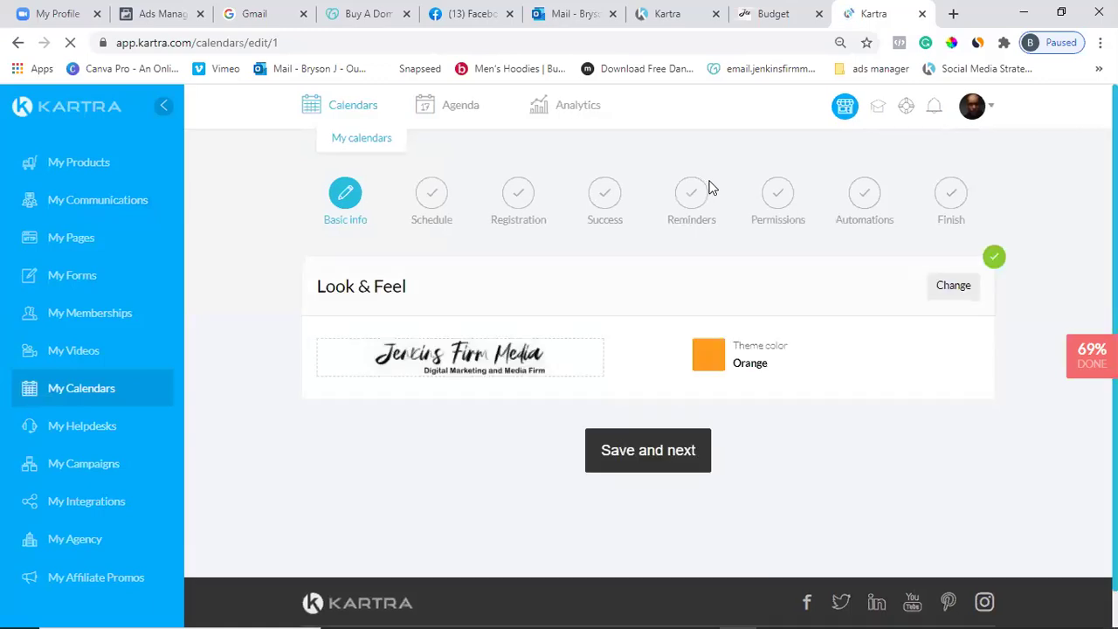
# Advance through the calendar's basic info, schedule, registration, success, reminders and permissions stages to Automations, keeping their settings.
pyautogui.click(656, 456)
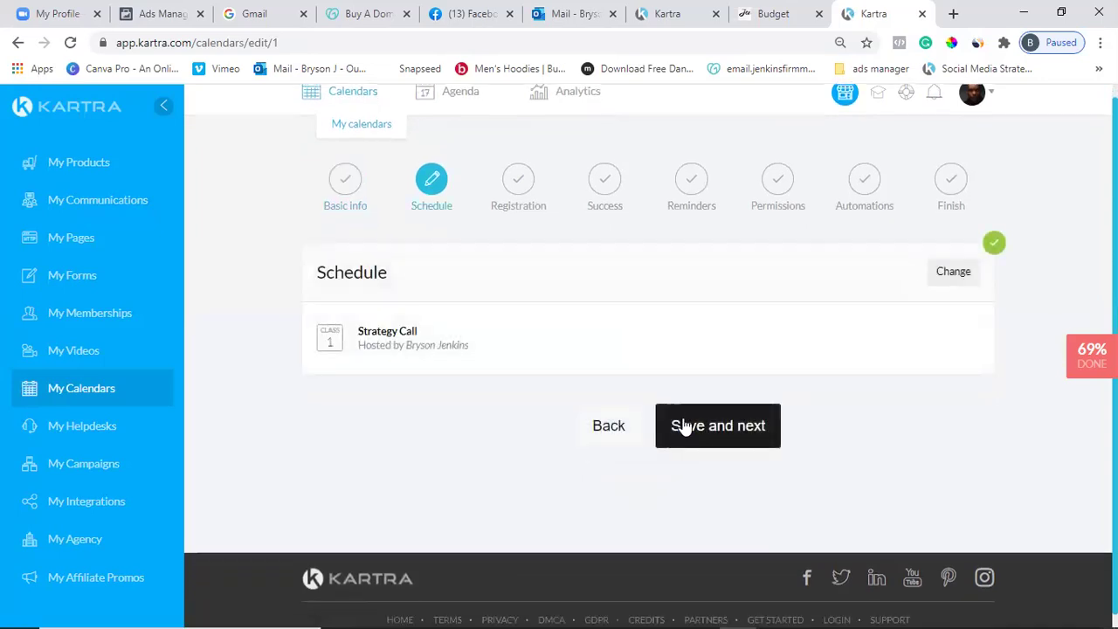
pyautogui.click(693, 418)
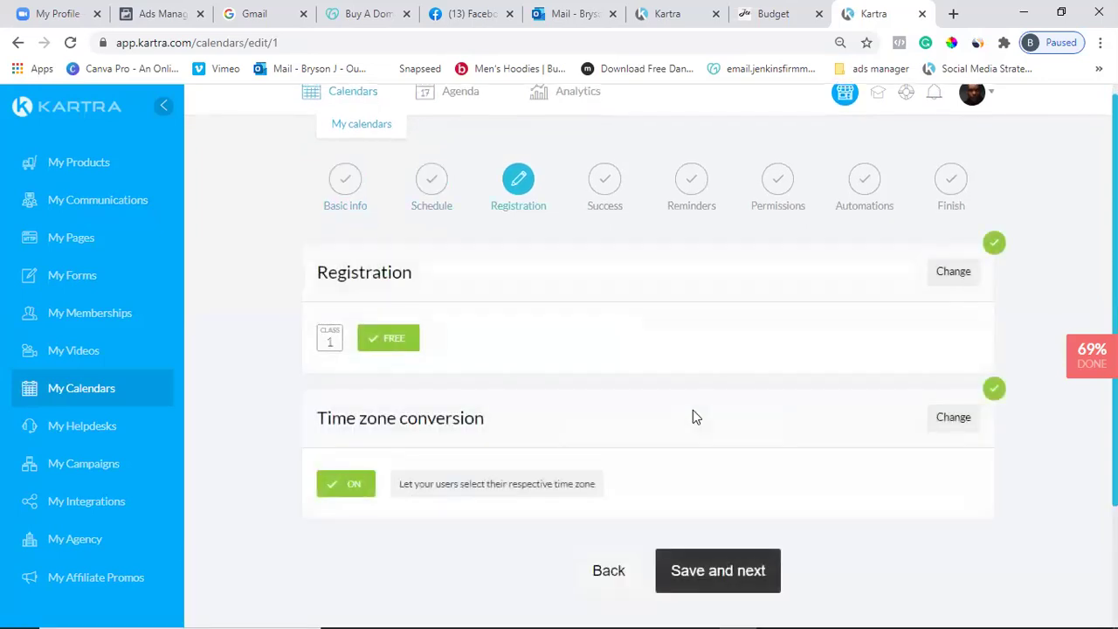
pyautogui.click(748, 568)
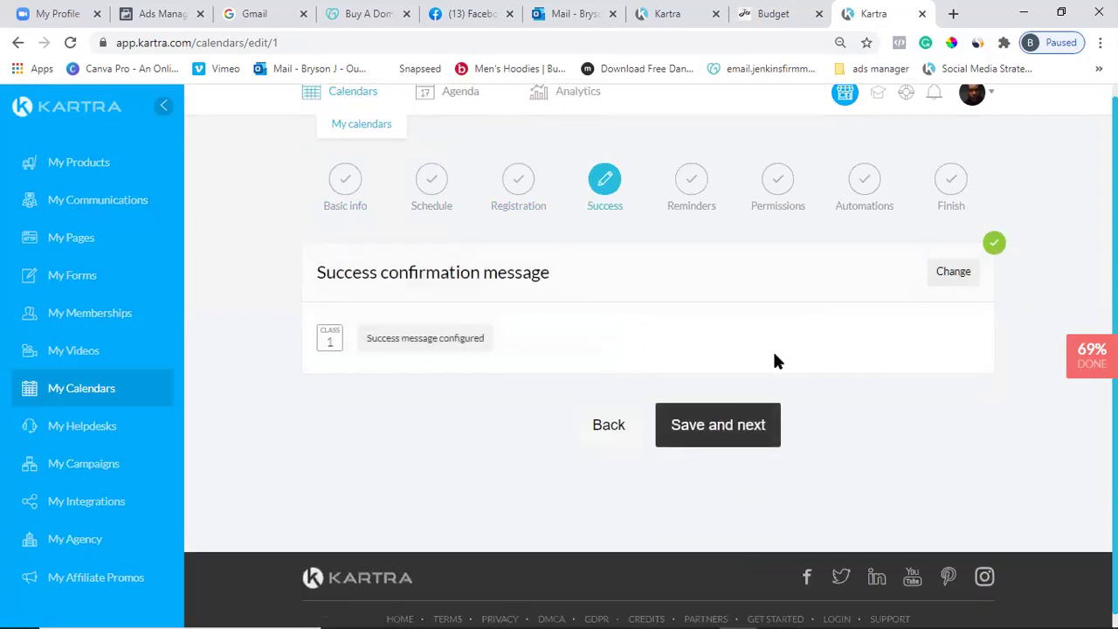
pyautogui.click(749, 427)
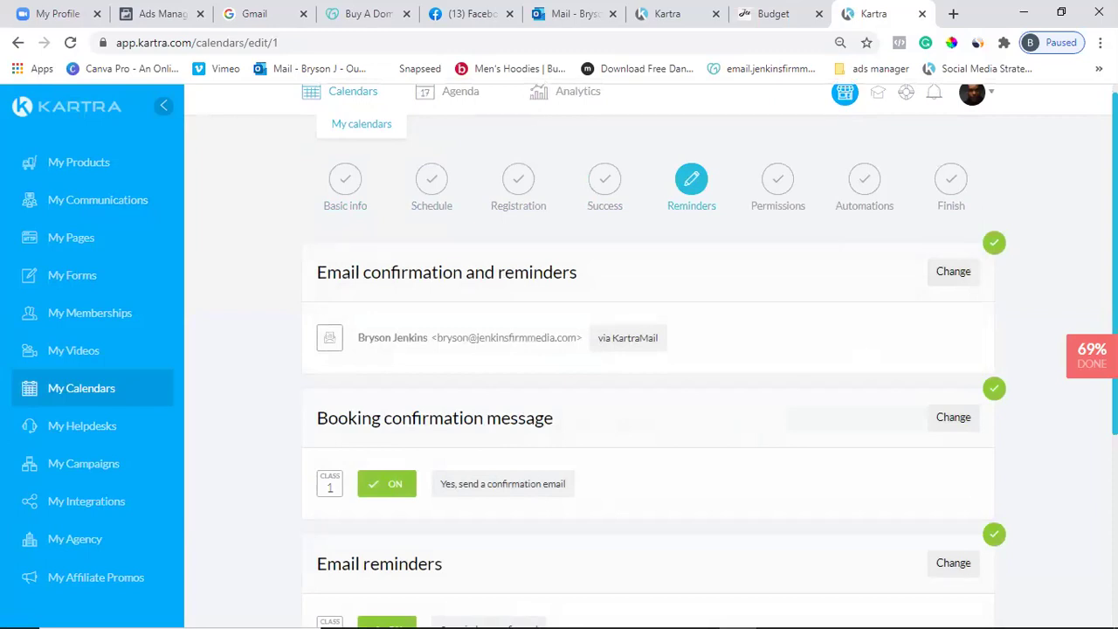
pyautogui.scroll(-4, 804, 346)
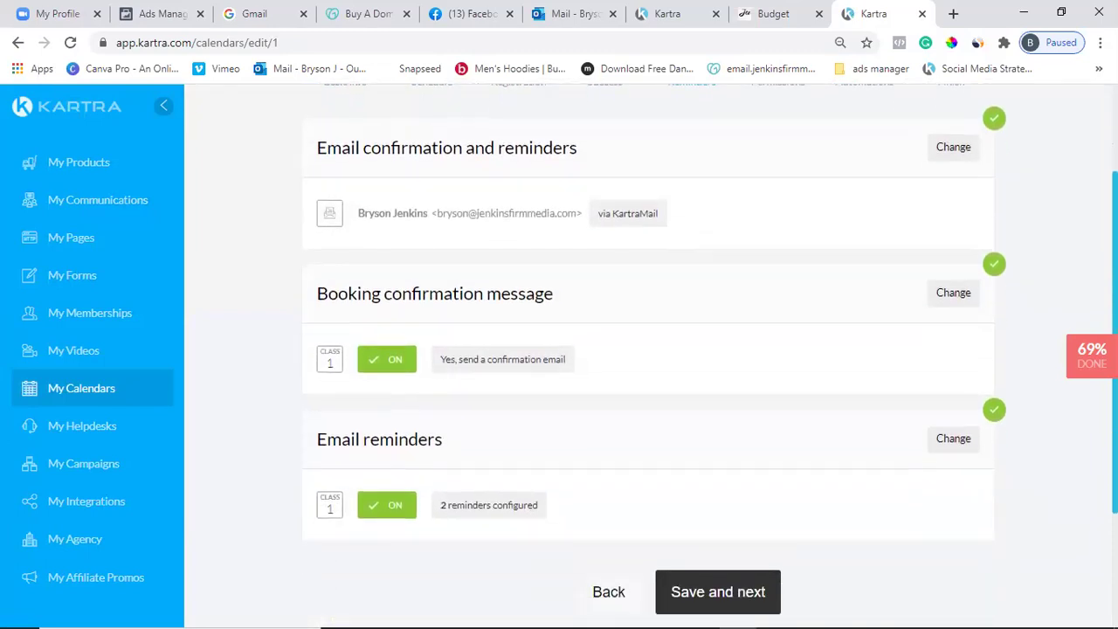
pyautogui.click(743, 406)
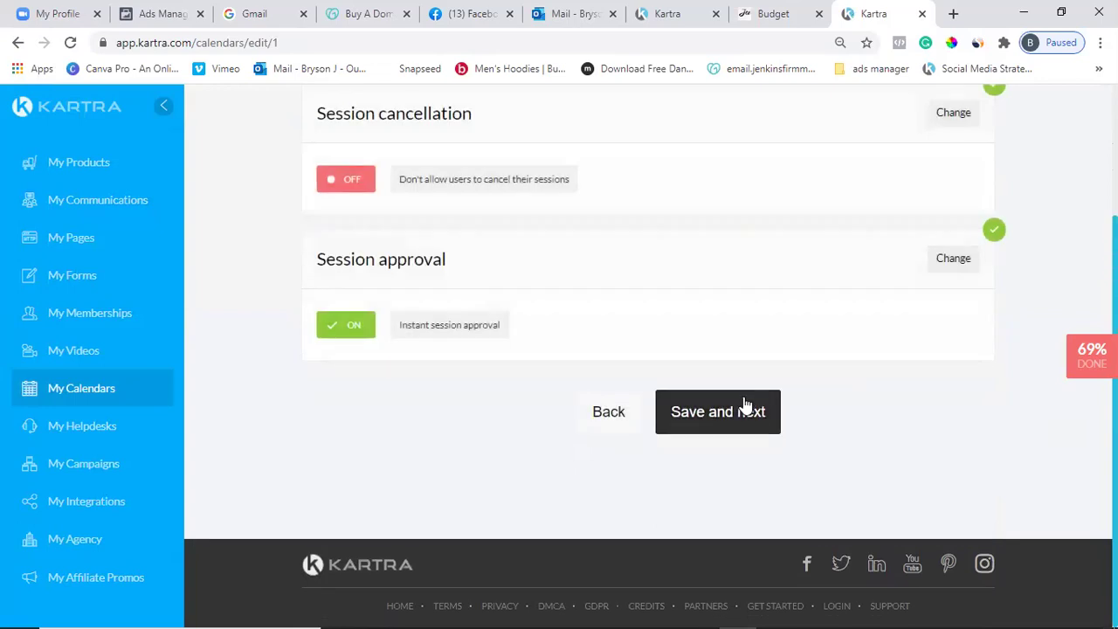
pyautogui.click(743, 407)
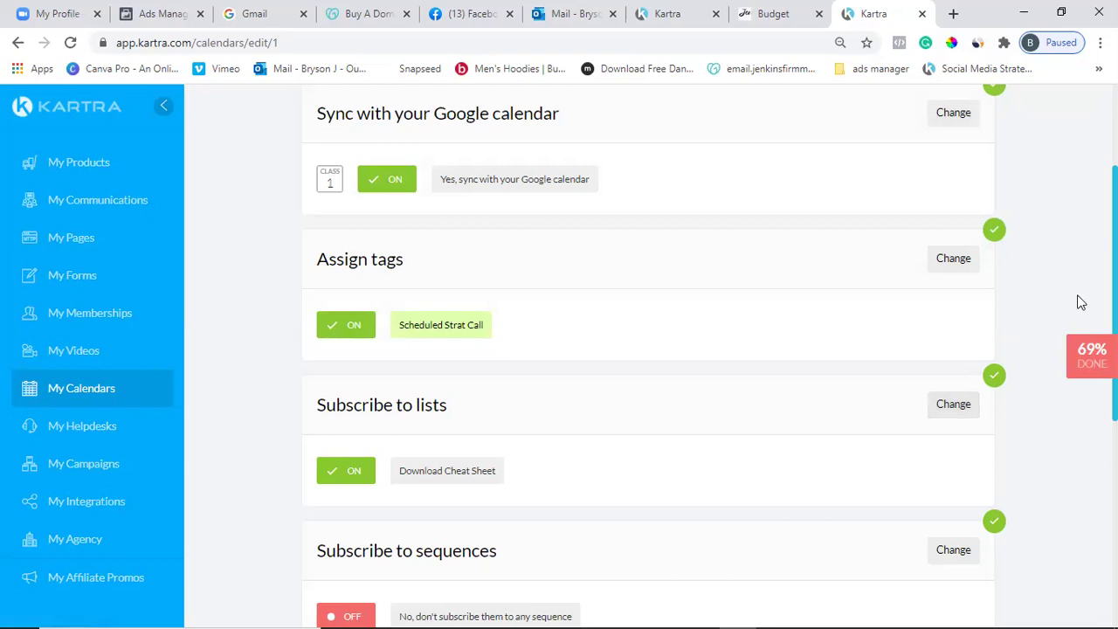
# Replace the Download Cheat Sheet list with "appoinments" in the calendar's list subscription automation and save it.
pyautogui.click(947, 410)
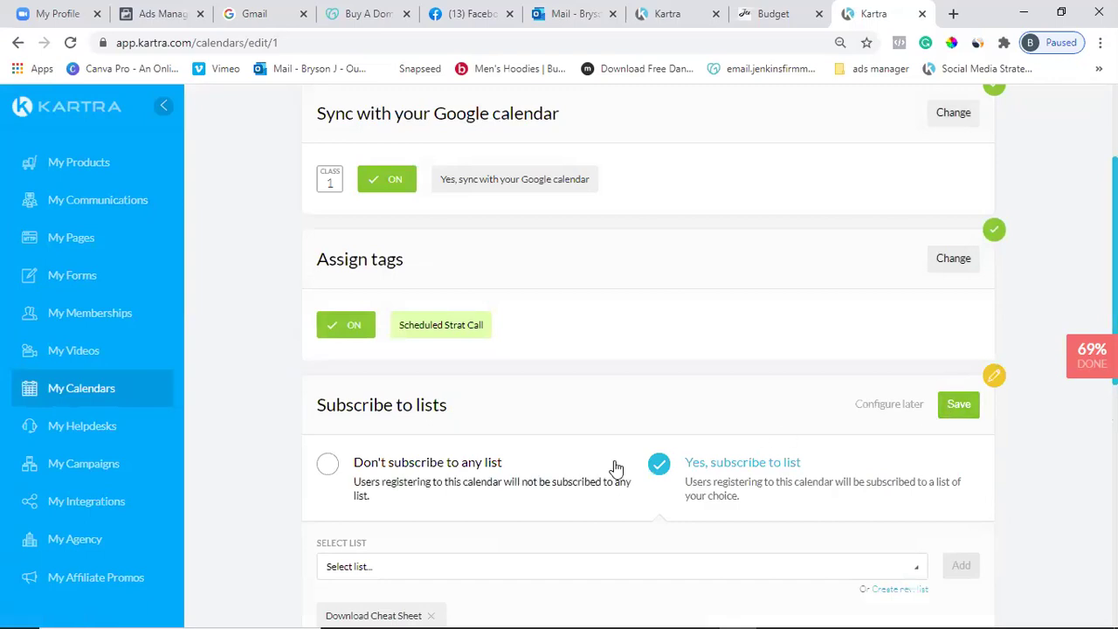
pyautogui.click(430, 615)
pyautogui.click(916, 566)
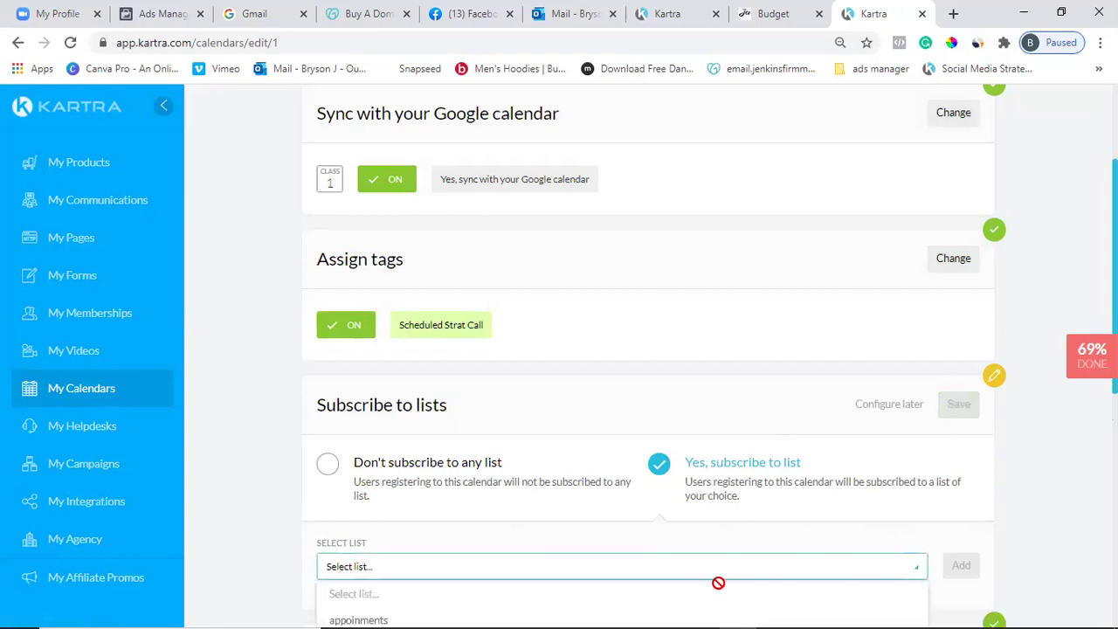
pyautogui.click(362, 616)
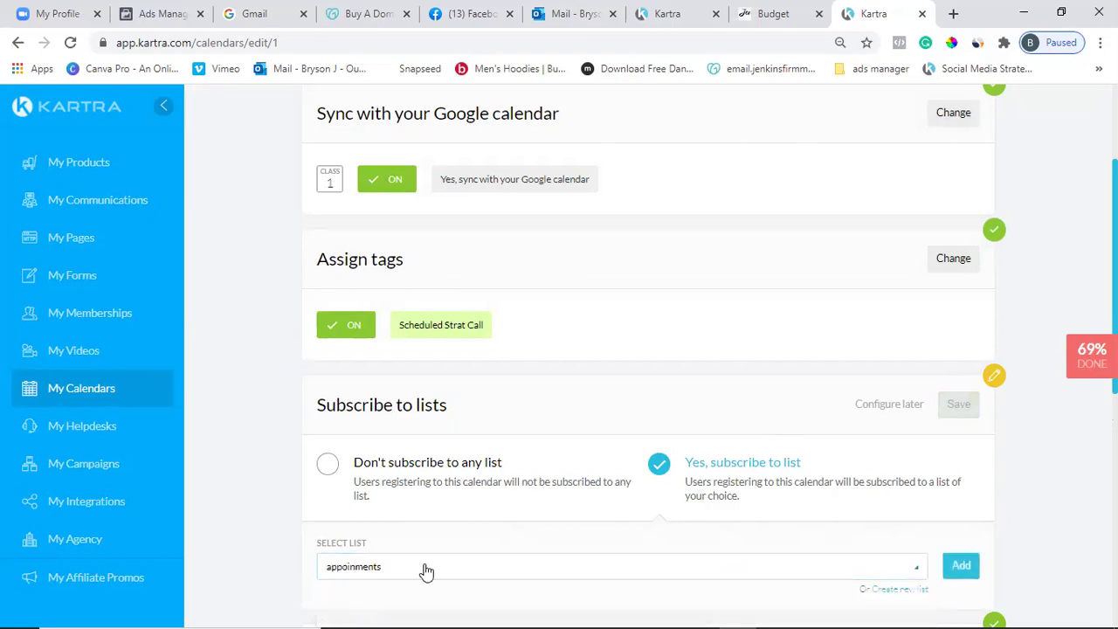
pyautogui.click(959, 567)
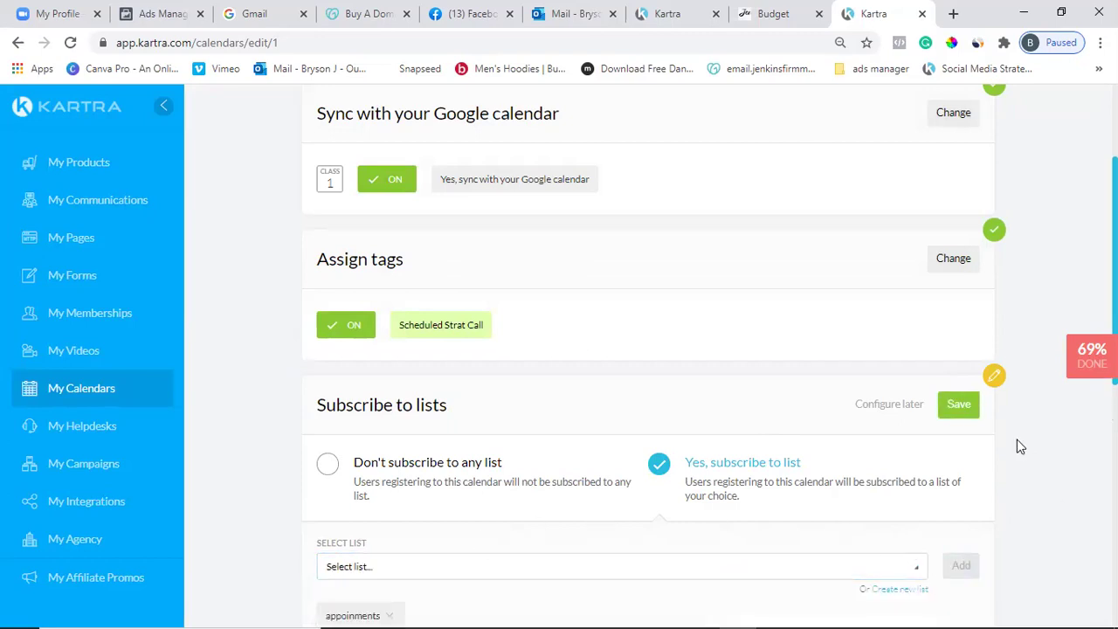
pyautogui.click(957, 405)
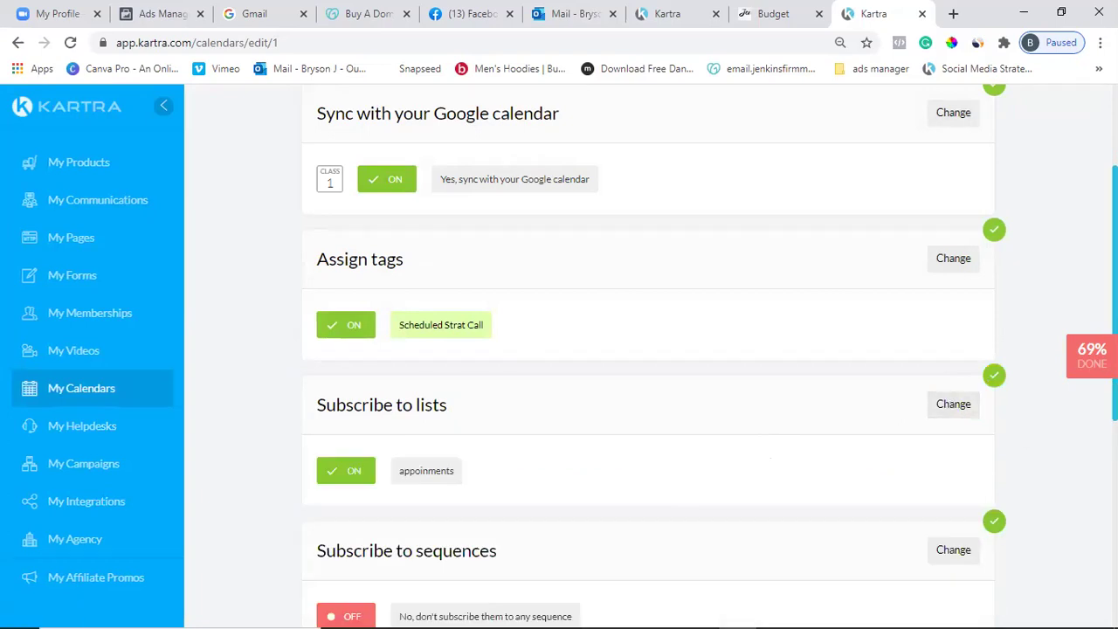
# Save the calendar's automations and choose the Kartra hosted page option for getting the calendar.
pyautogui.scroll(-4, 988, 573)
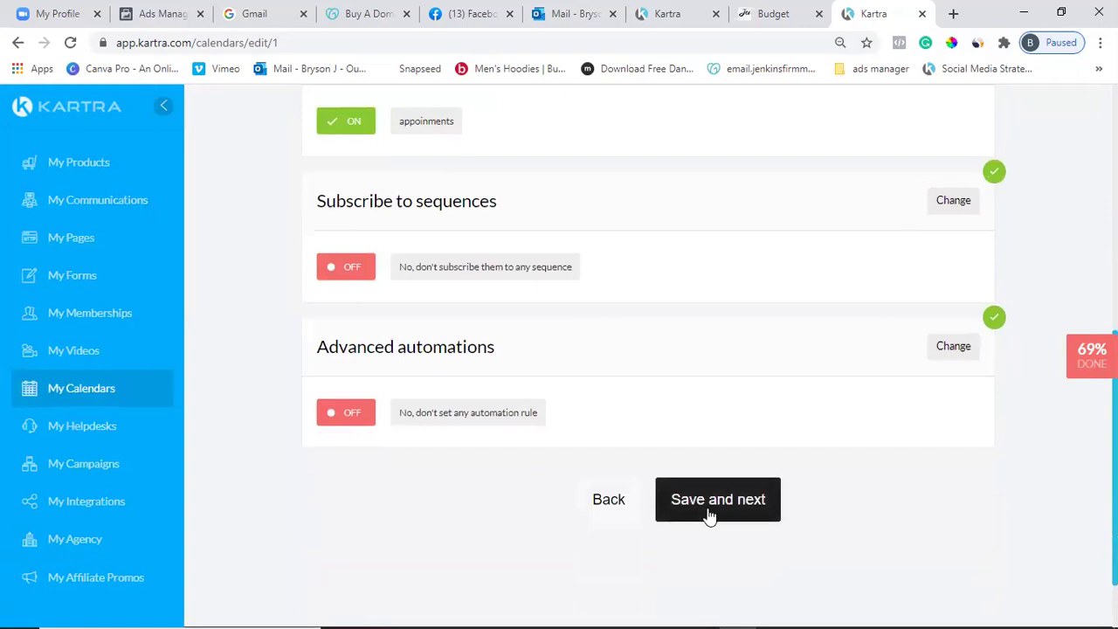
pyautogui.click(706, 511)
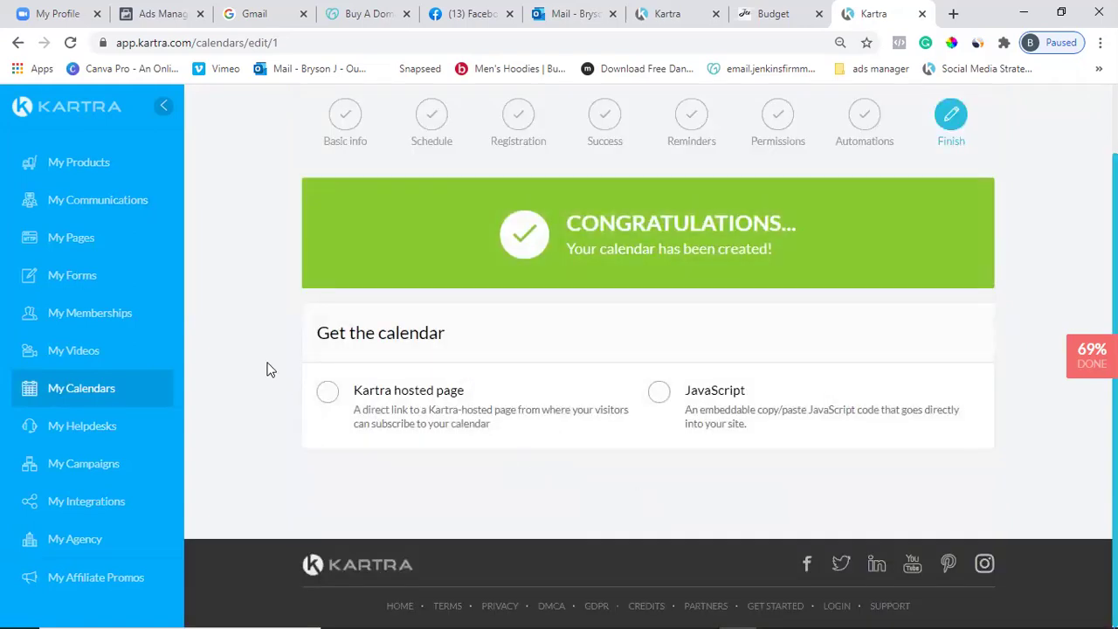
pyautogui.click(329, 394)
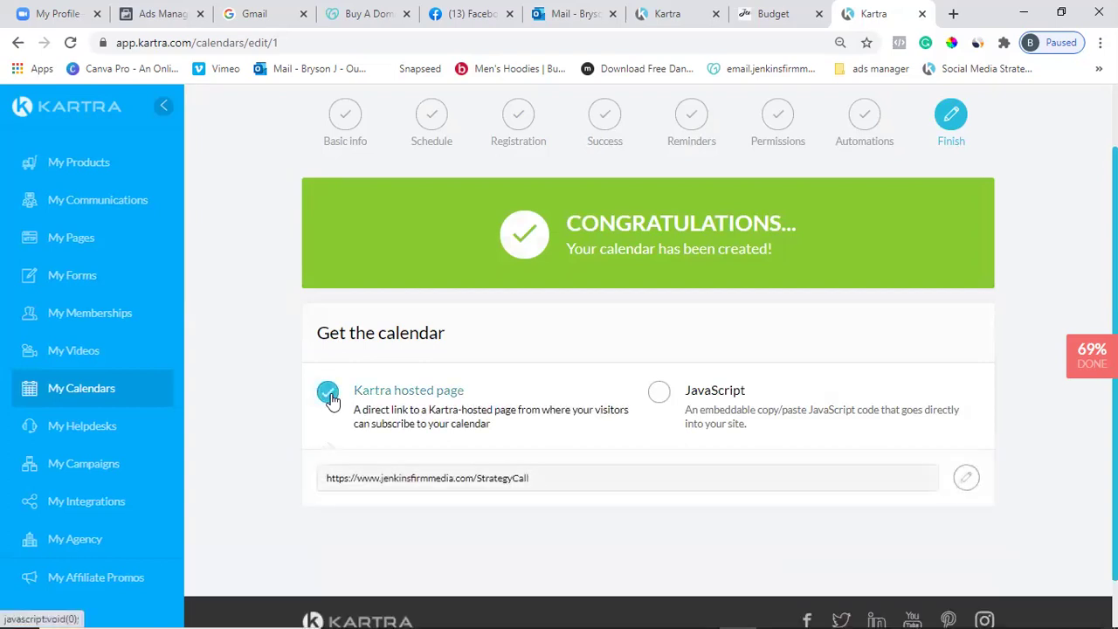
# Open the active leads of the Download Cheat Sheet list and look through their lists, sequences and tags.
pyautogui.click(90, 215)
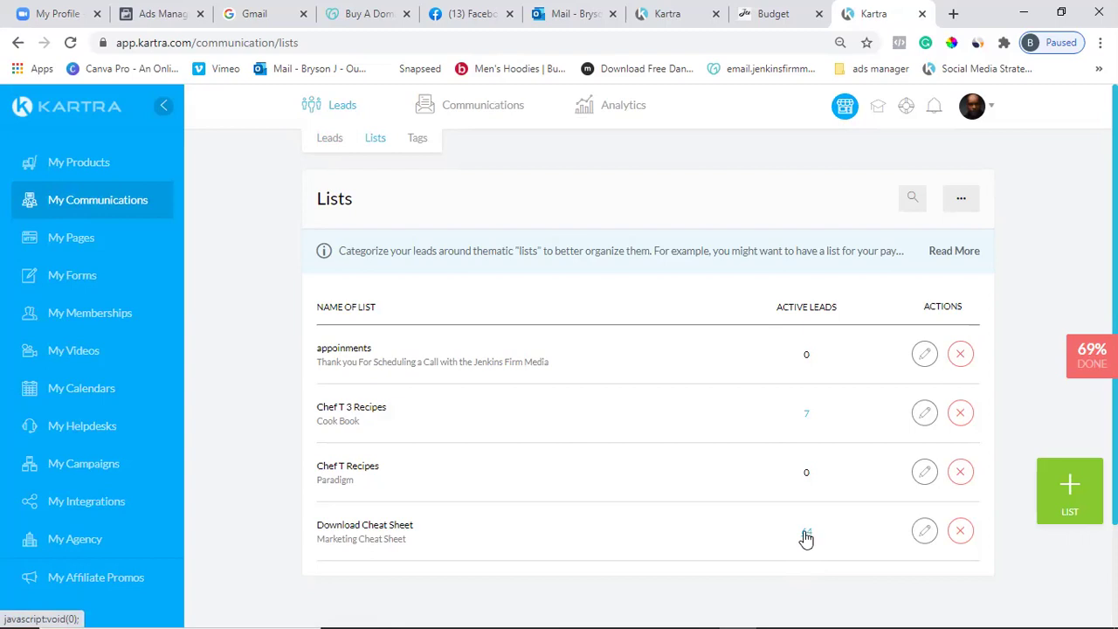
pyautogui.click(807, 536)
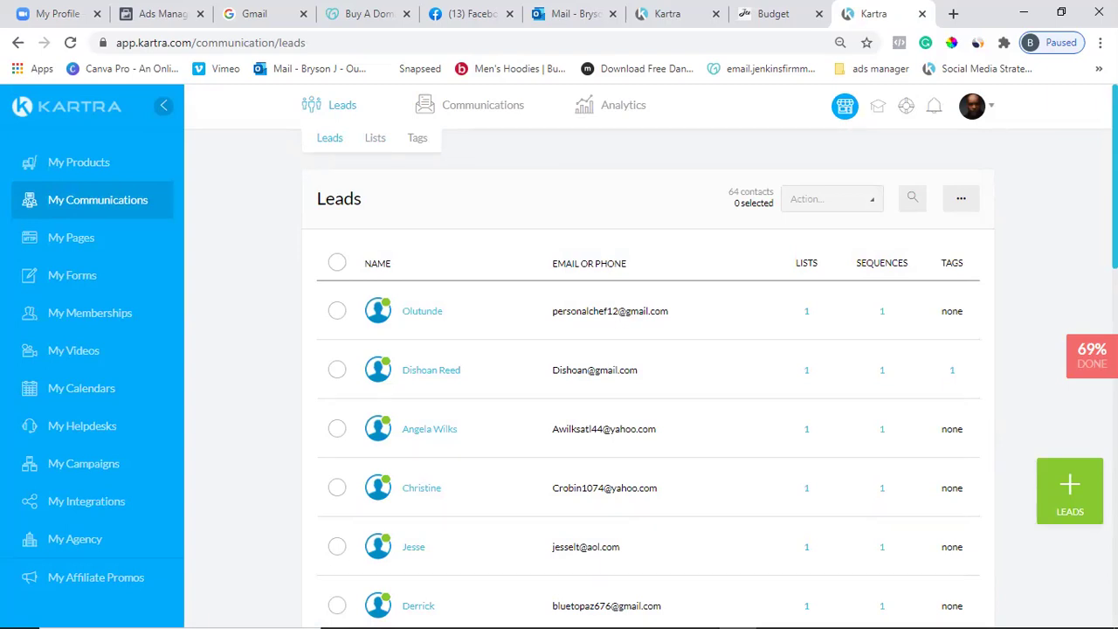
pyautogui.scroll(-5, 648, 354)
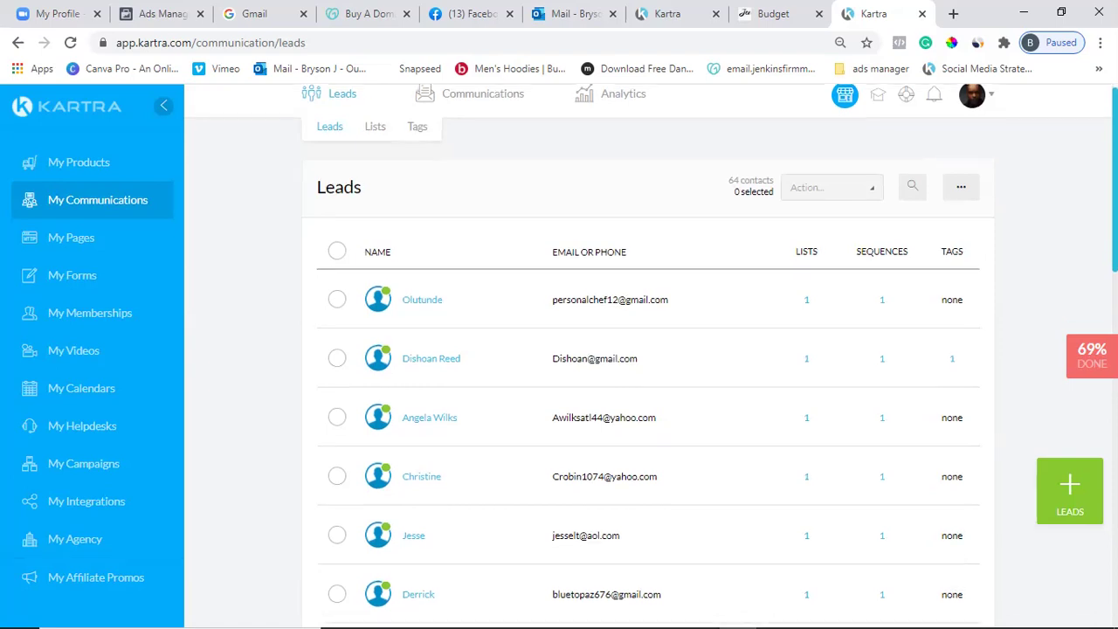
pyautogui.scroll(-5, 648, 354)
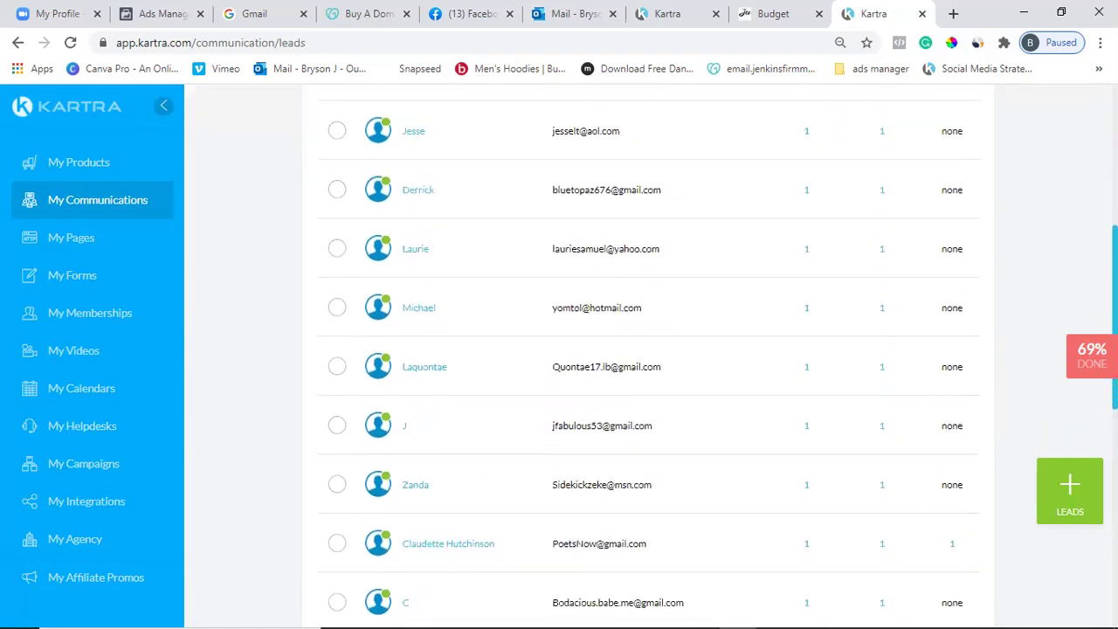
pyautogui.scroll(-3, 998, 508)
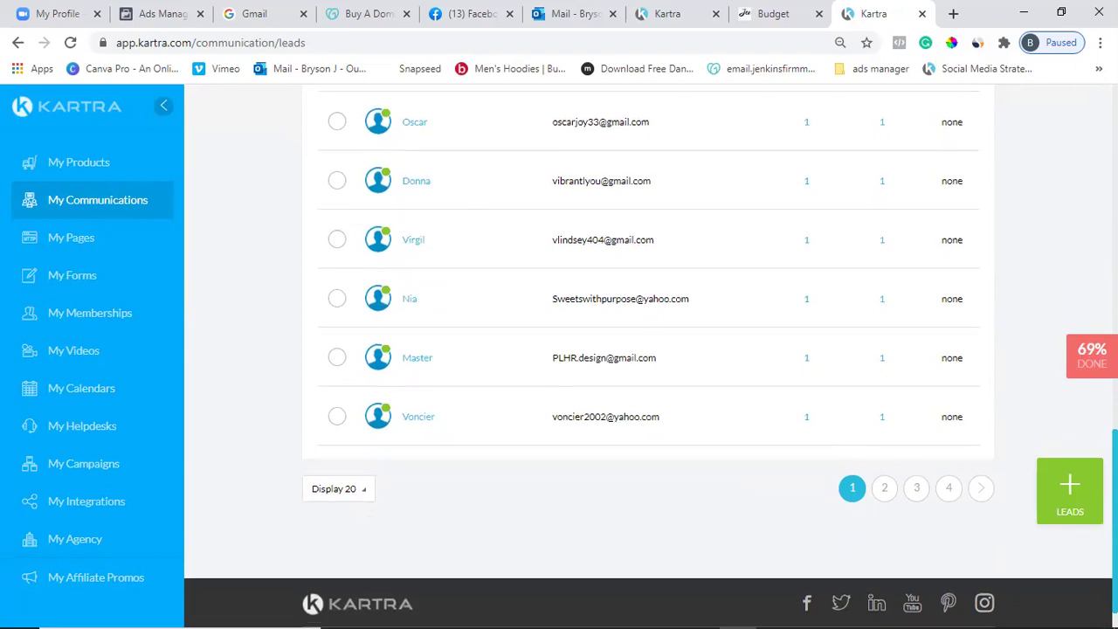
pyautogui.scroll(7, 648, 358)
pyautogui.scroll(5, 1076, 161)
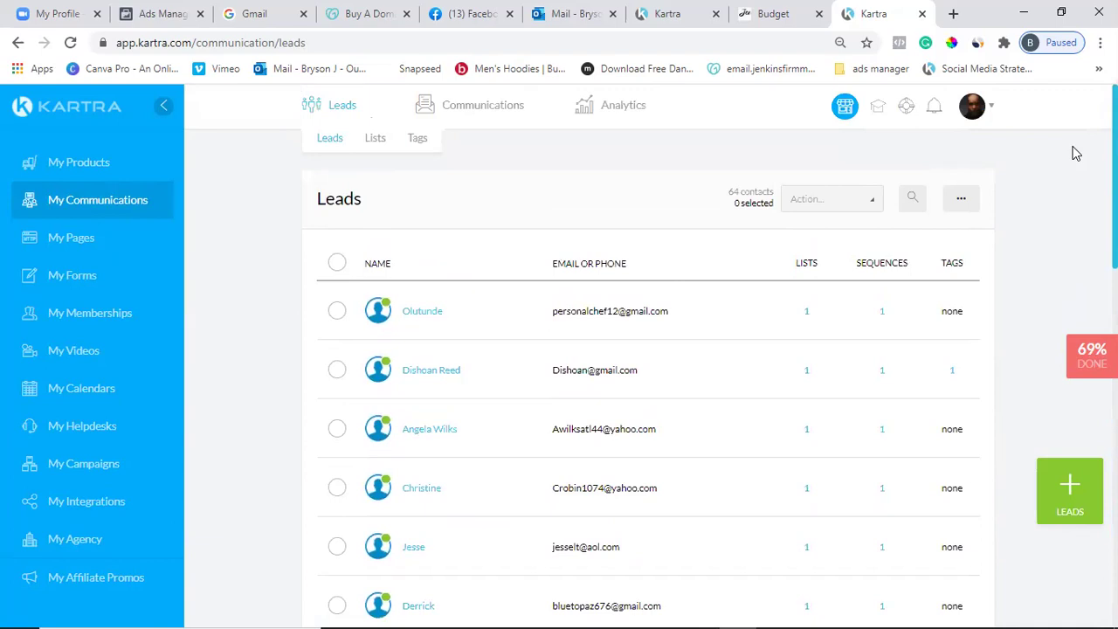
# Open the communication tags and view the leads tagged Scheduled Strat Call.
pyautogui.doubleClick(958, 265)
pyautogui.click(417, 142)
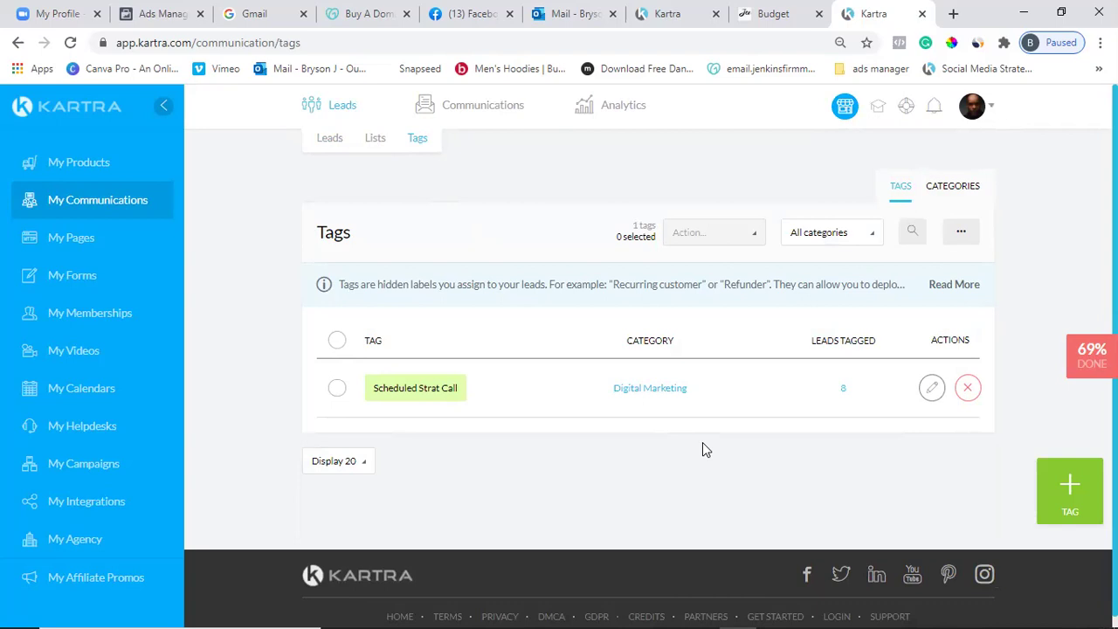
pyautogui.click(843, 388)
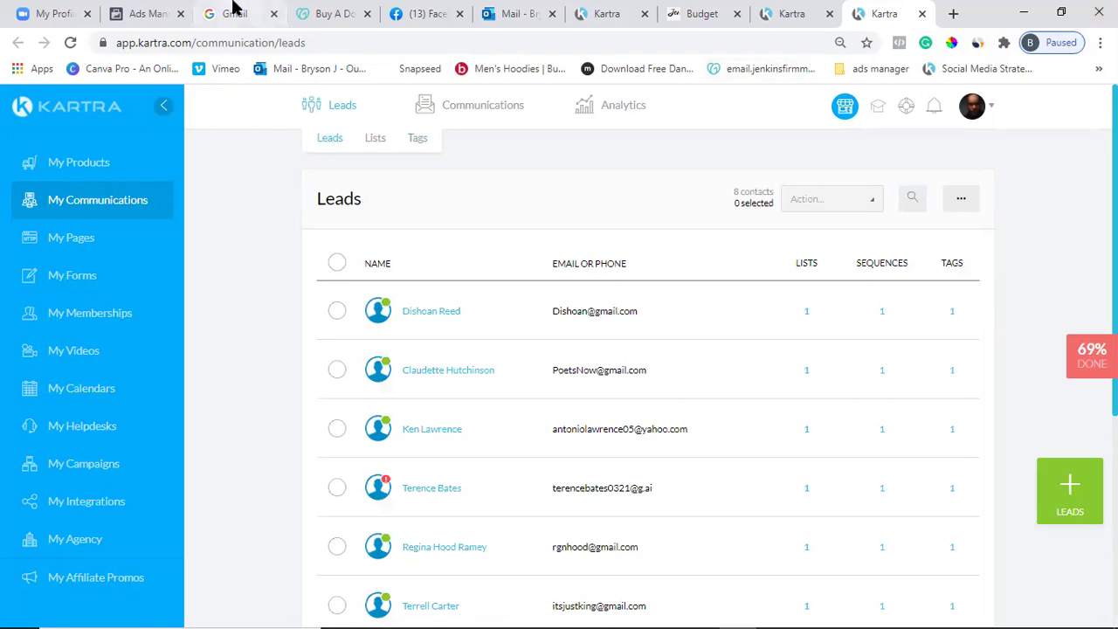
# Switch to Facebook Ads Manager, select the Video 1-General Digital Marketing campaign and show its ad sets.
pyautogui.click(402, 18)
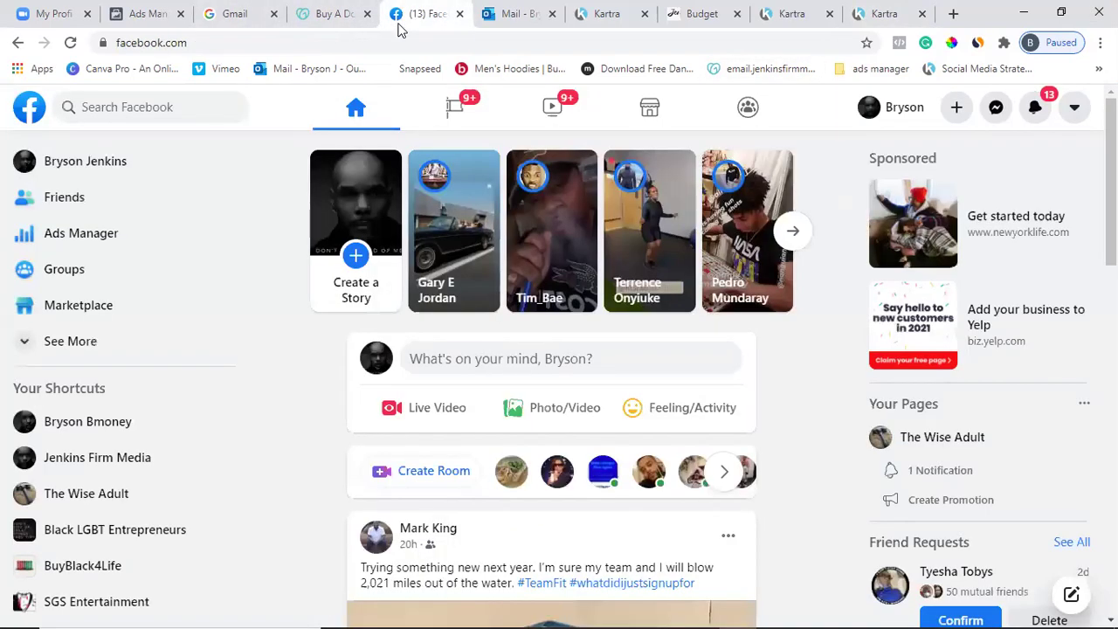
pyautogui.click(76, 243)
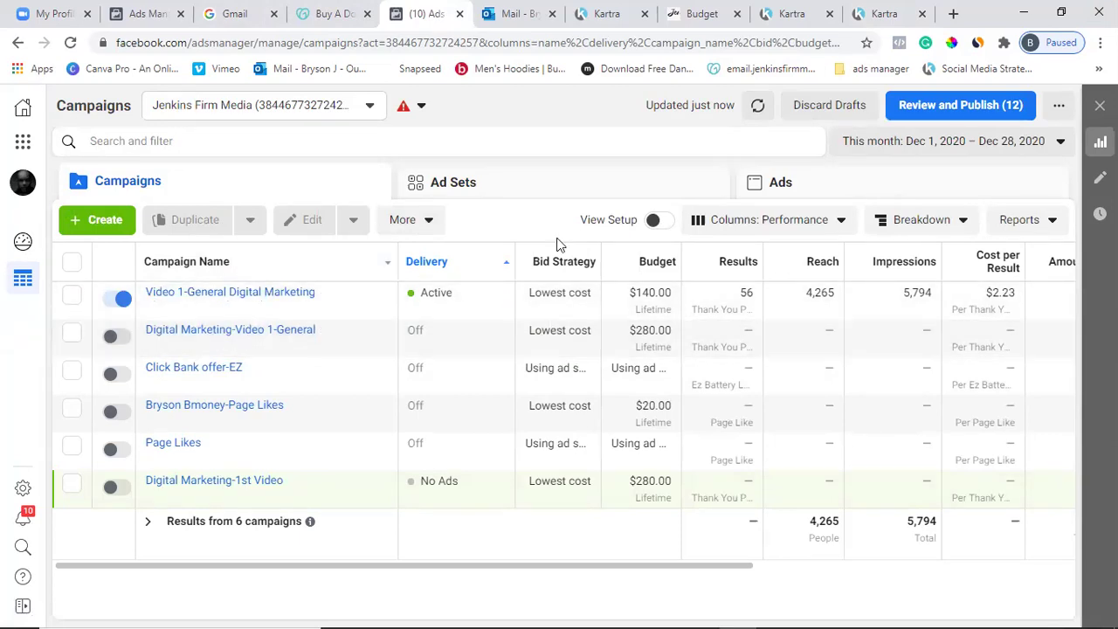
pyautogui.click(72, 296)
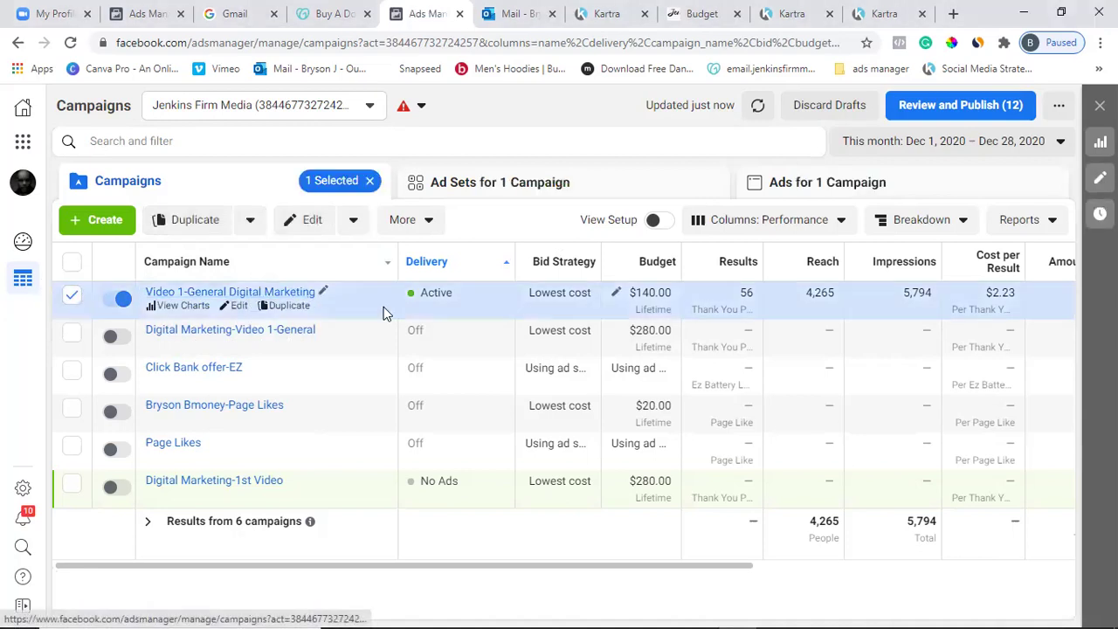
pyautogui.click(537, 190)
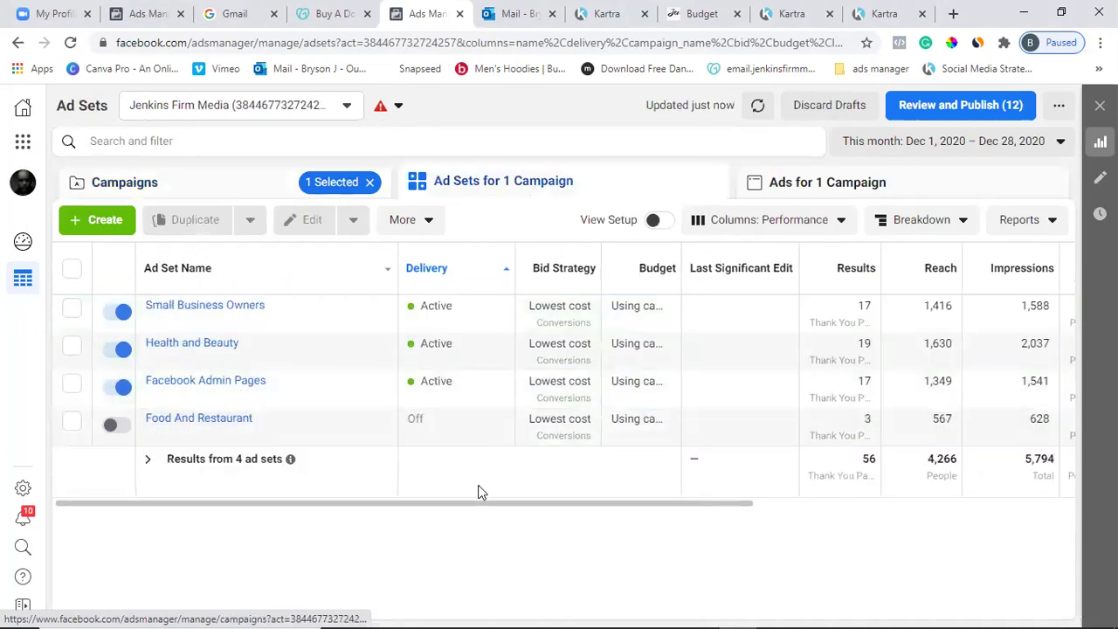
# Set the ad sets' reporting period to Lifetime and look across the performance columns.
pyautogui.moveTo(476, 504); pyautogui.dragTo(516, 502)
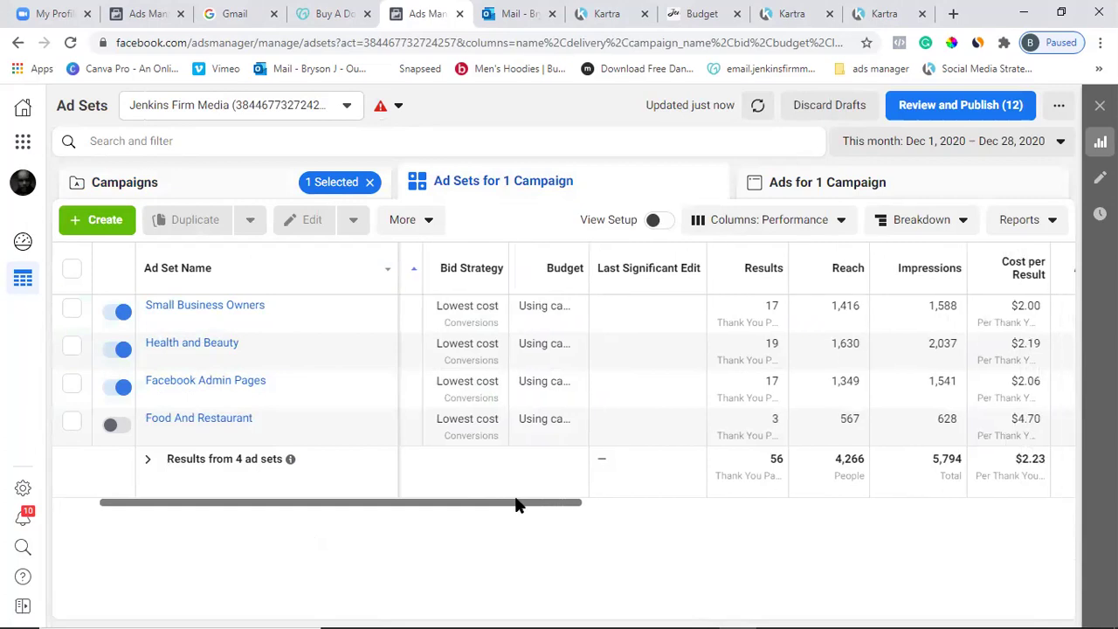
pyautogui.click(961, 141)
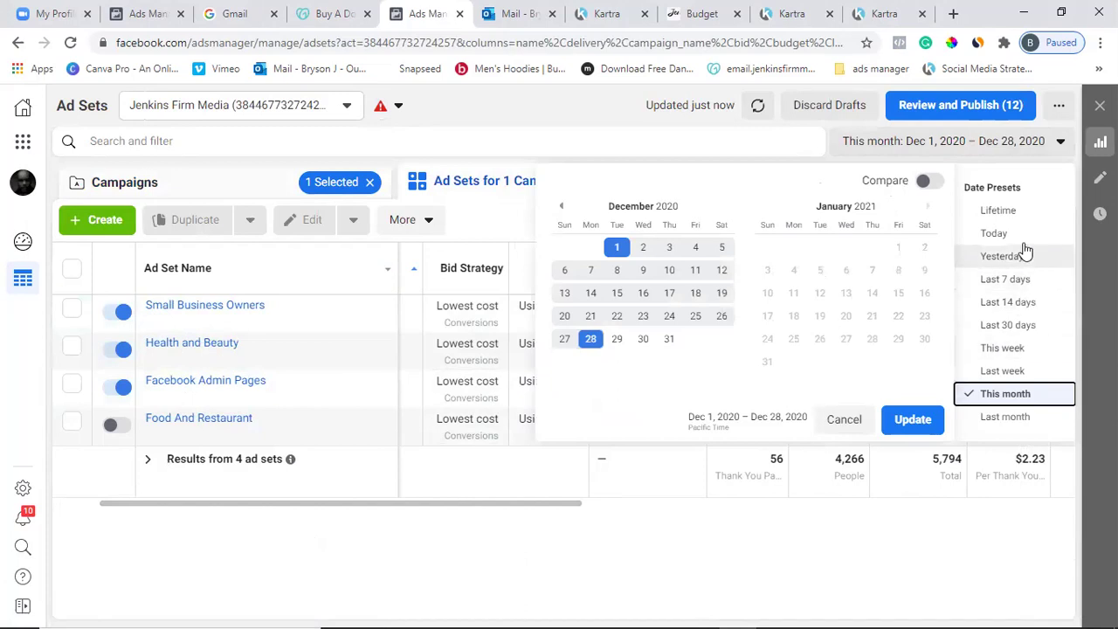
pyautogui.click(1019, 211)
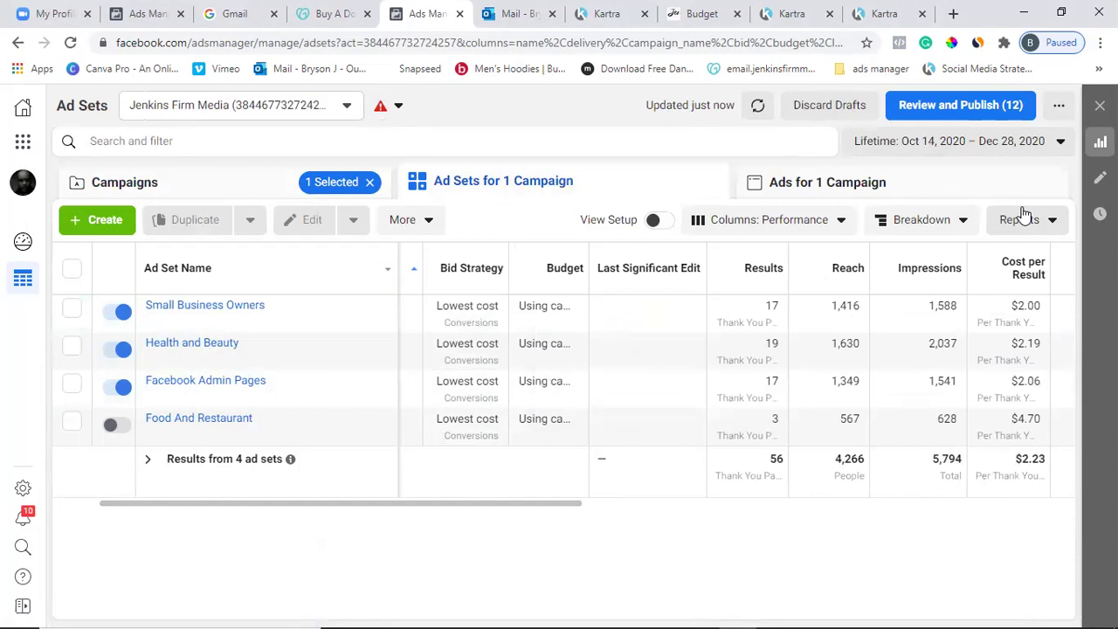
pyautogui.moveTo(514, 506); pyautogui.dragTo(369, 510)
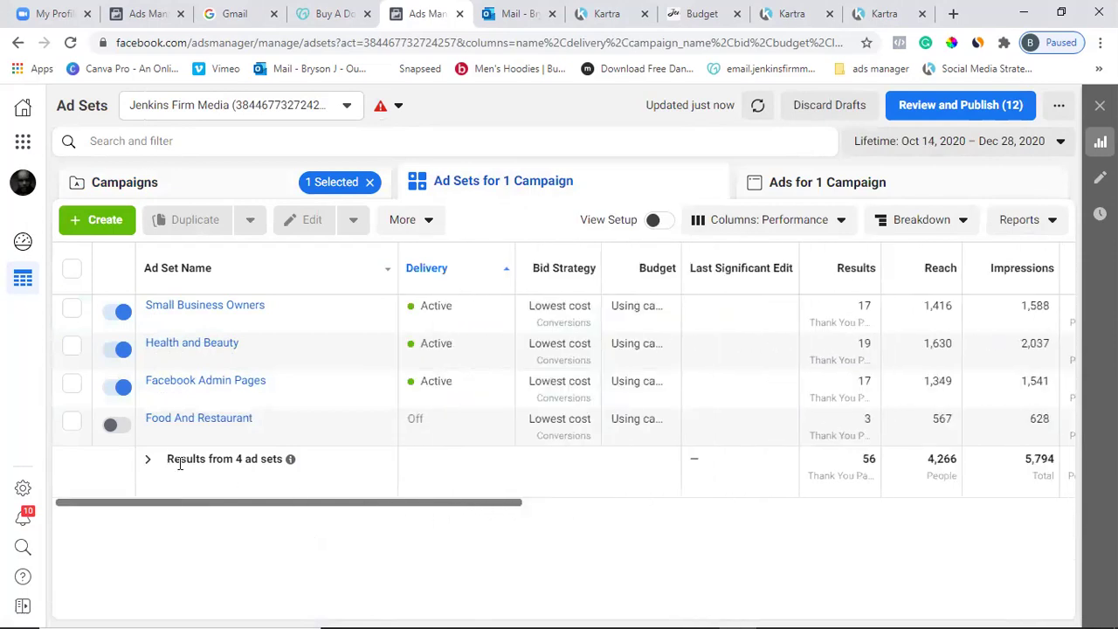
pyautogui.moveTo(208, 505); pyautogui.dragTo(288, 513)
pyautogui.moveTo(310, 516); pyautogui.dragTo(151, 491)
# Apply the saved Digital Market General column preset to the ad sets table and check the Food And Restaurant row.
pyautogui.click(782, 222)
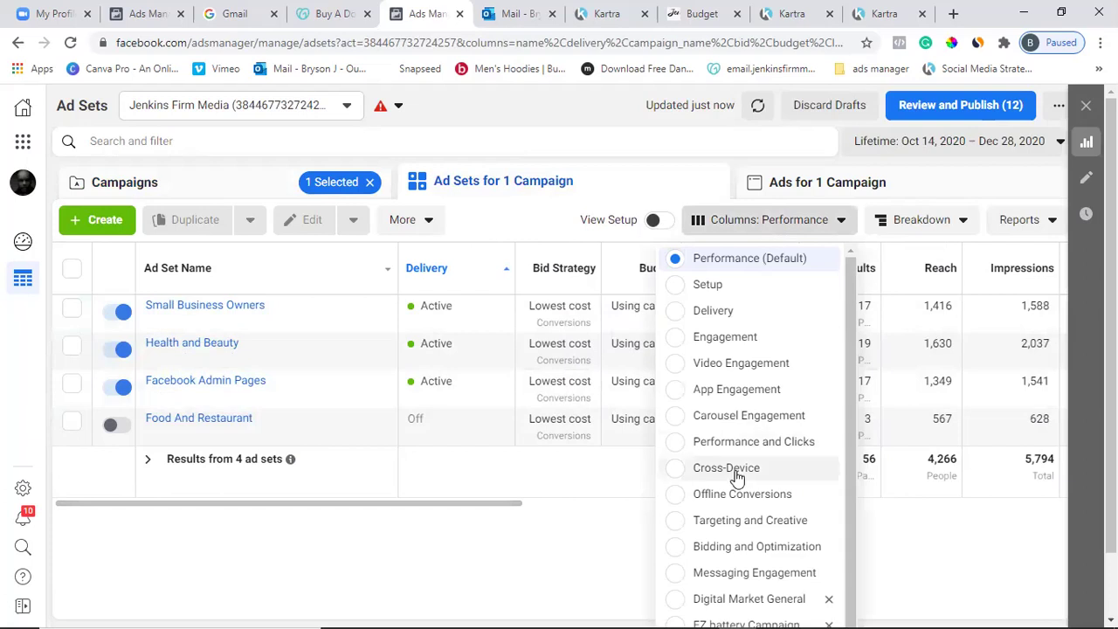
pyautogui.scroll(-1, 834, 481)
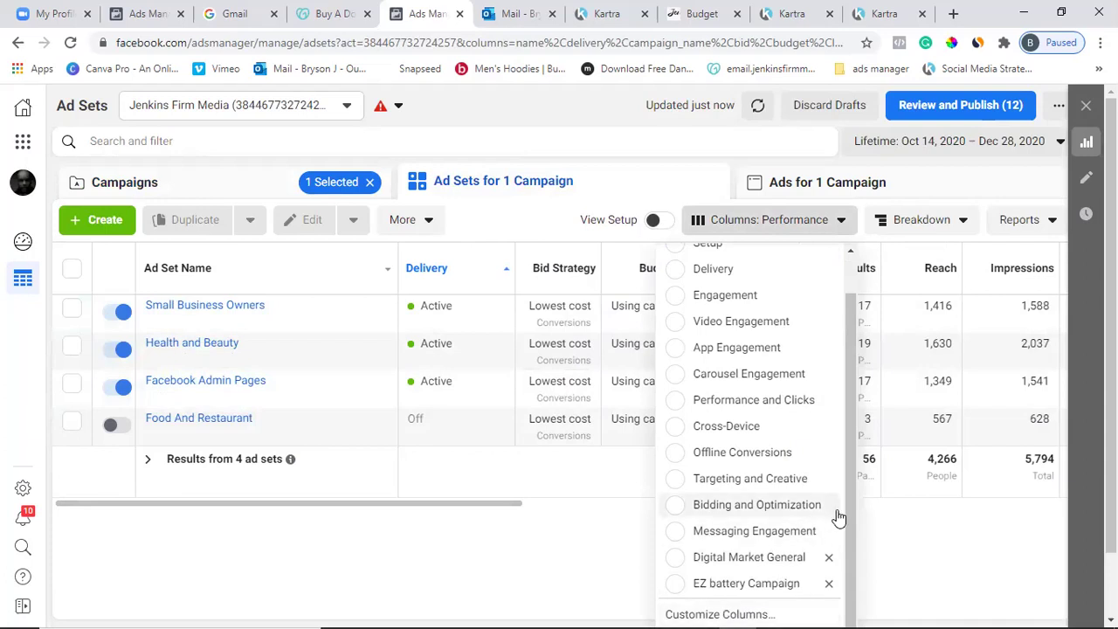
pyautogui.click(774, 559)
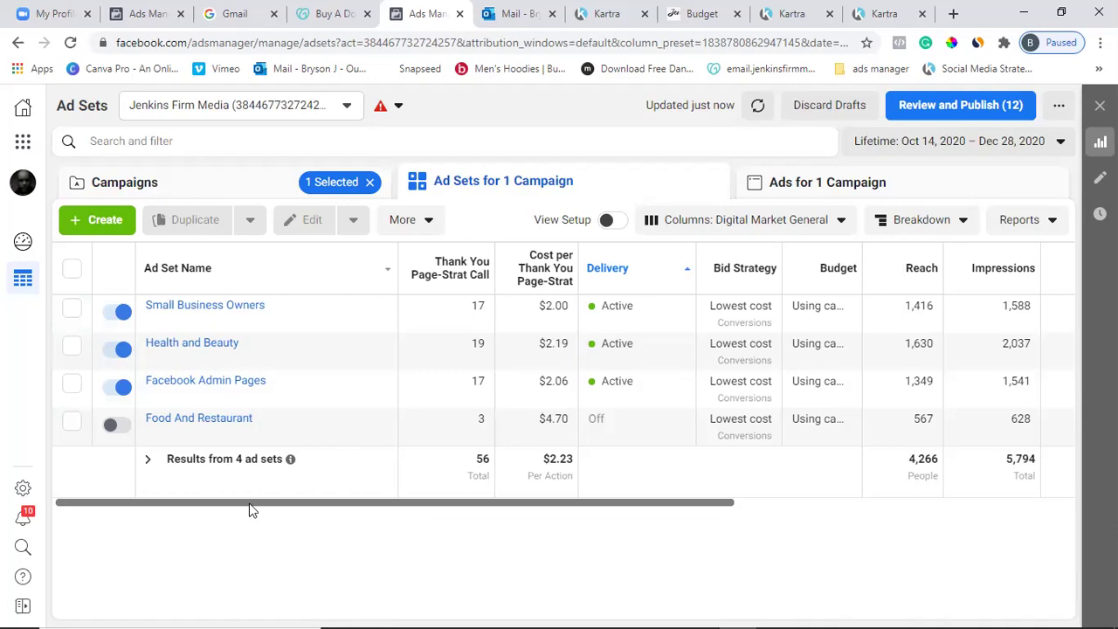
pyautogui.moveTo(173, 442)
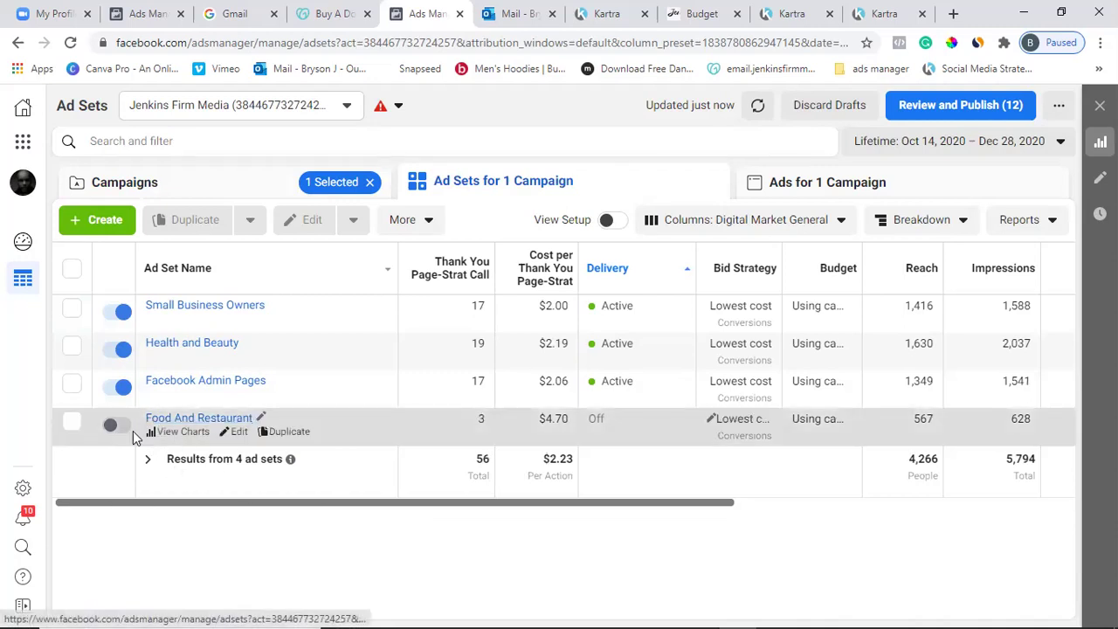